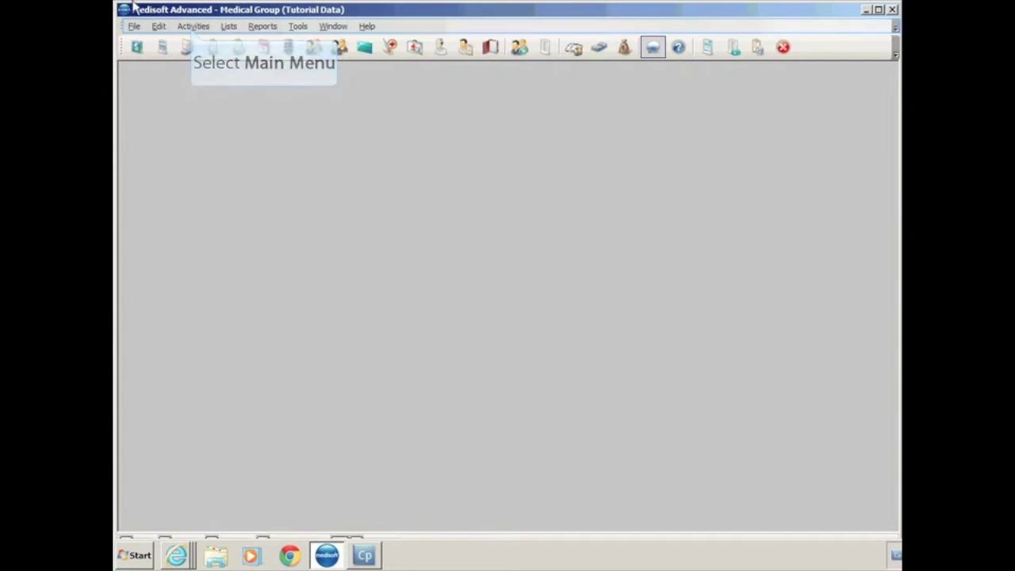
- Create a new deposit in Enter Deposits/Payments with check number 987654 and description 01/20/2012
{"action": "left_click", "coordinate": [193, 29]}
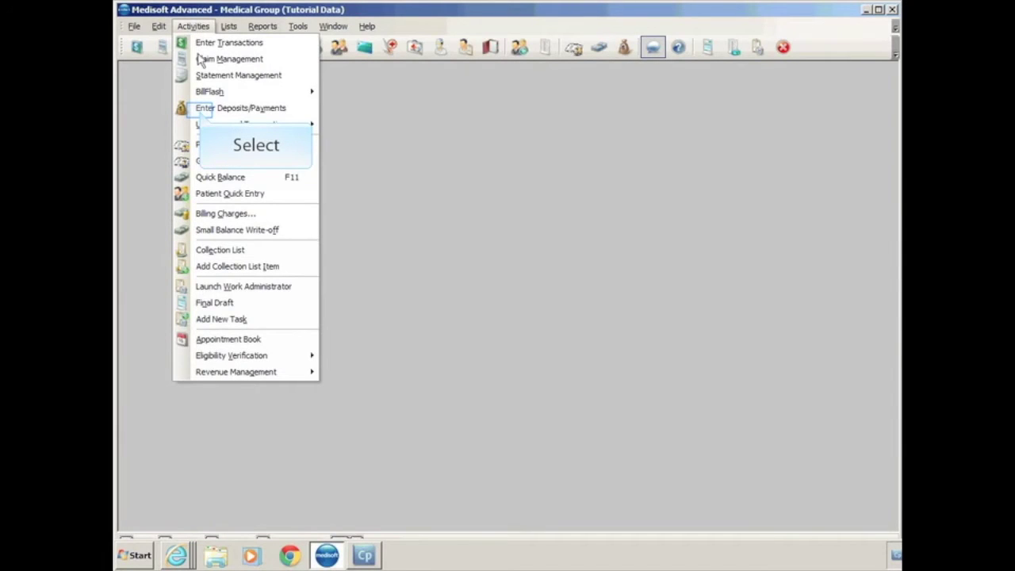
{"action": "left_click", "coordinate": [201, 110]}
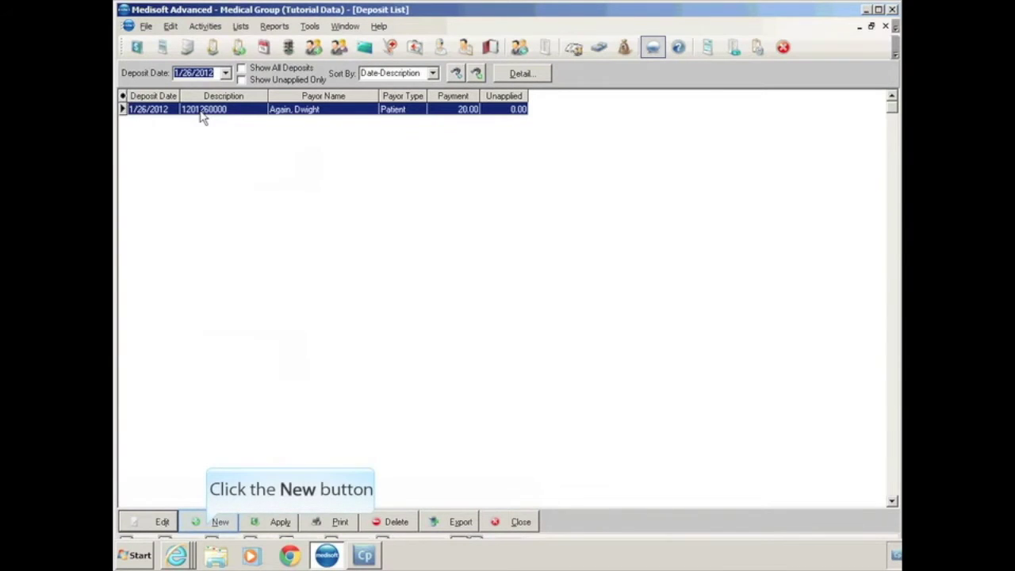
{"action": "left_click", "coordinate": [209, 527]}
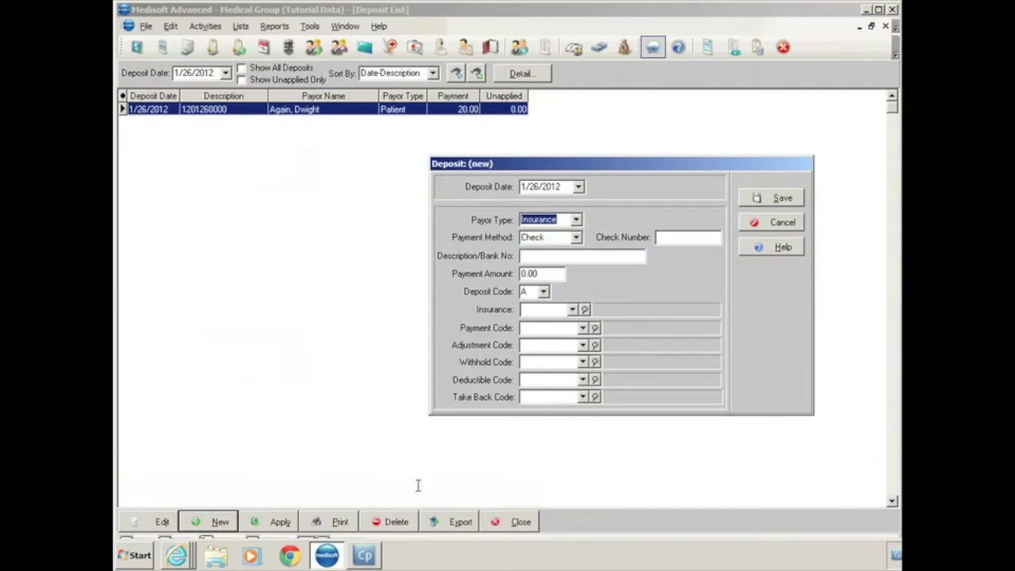
{"action": "left_click", "coordinate": [673, 237]}
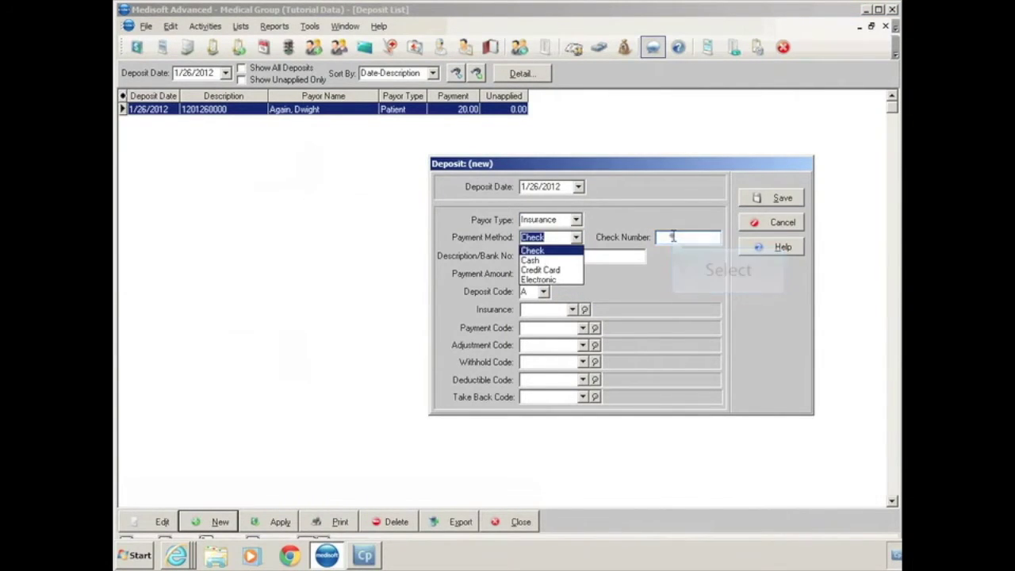
{"action": "type", "text": "987654"}
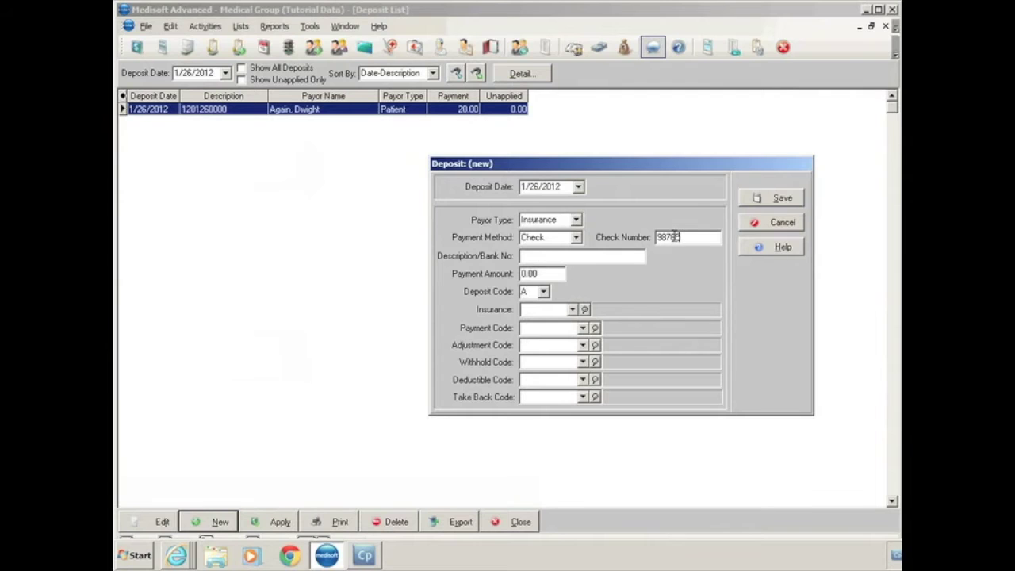
{"action": "left_click", "coordinate": [620, 253]}
{"action": "type", "text": "01/20/2012"}
{"action": "key", "text": "Tab"}
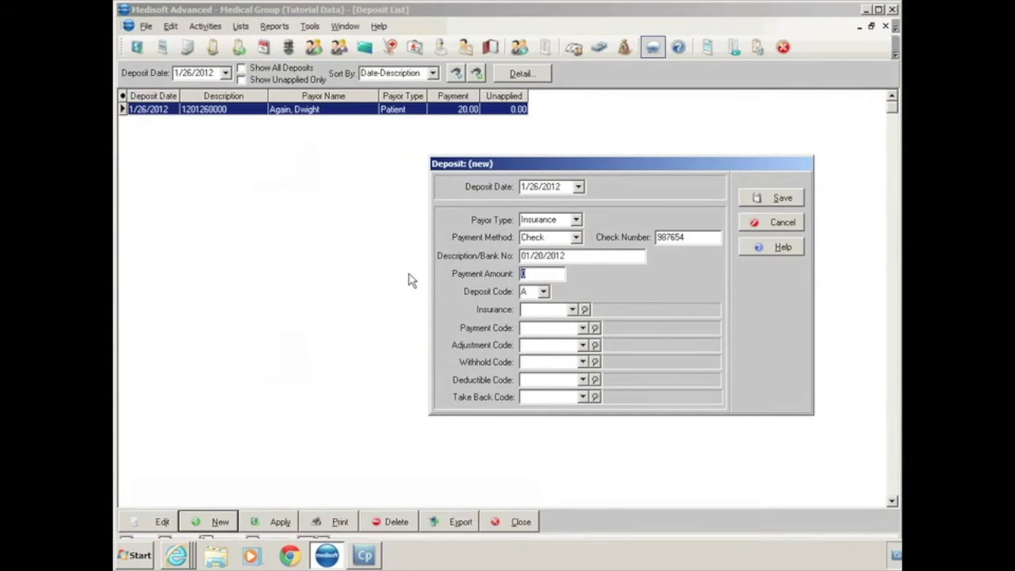
- Set the deposit's payment amount to 100.00, choose Aetna (AET00) as the insurance, and save it
{"action": "type", "text": "100.00"}
{"action": "key", "text": "Tab"}
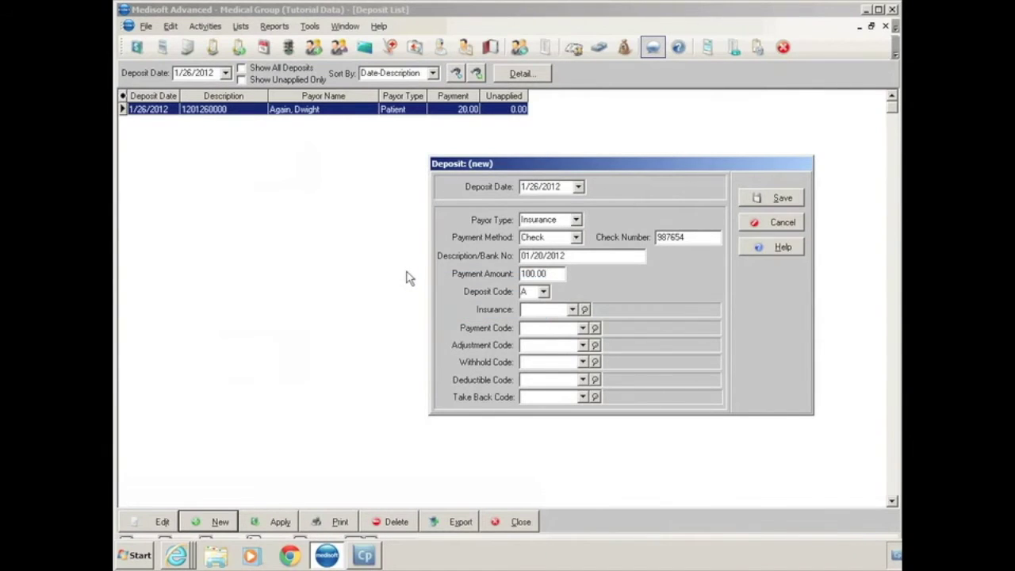
{"action": "type", "text": "AET"}
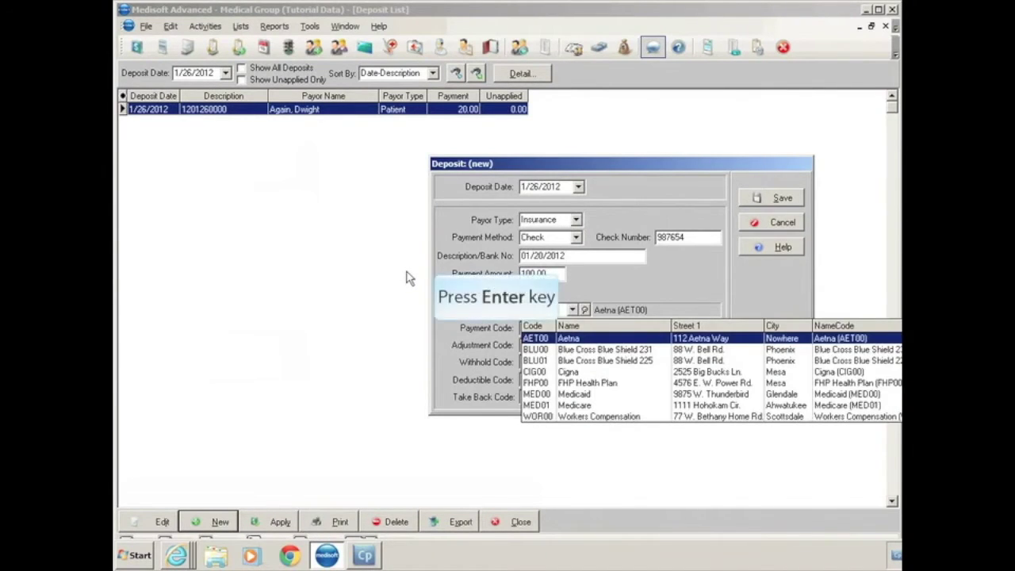
{"action": "key", "text": "Return"}
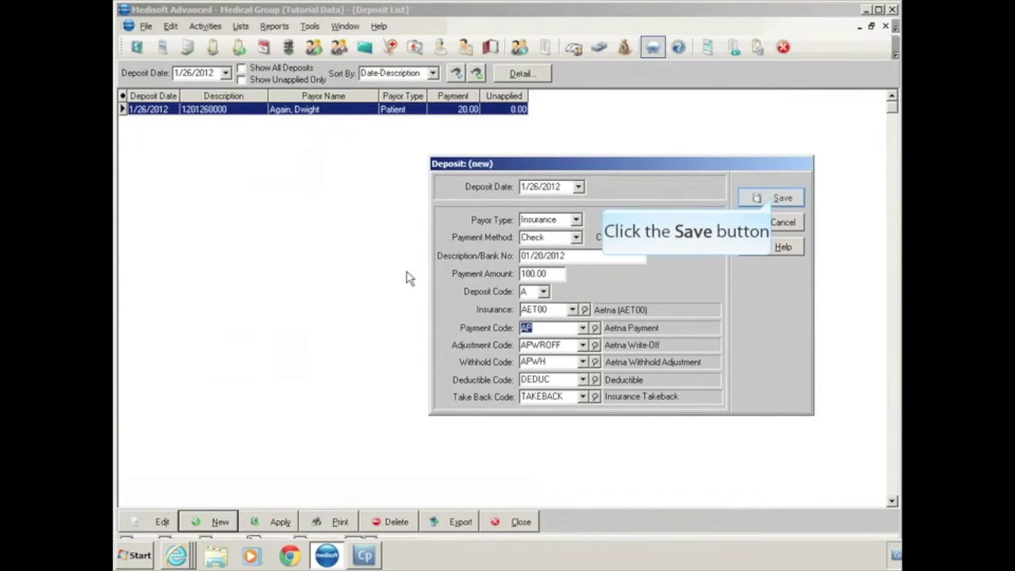
{"action": "left_click", "coordinate": [776, 201]}
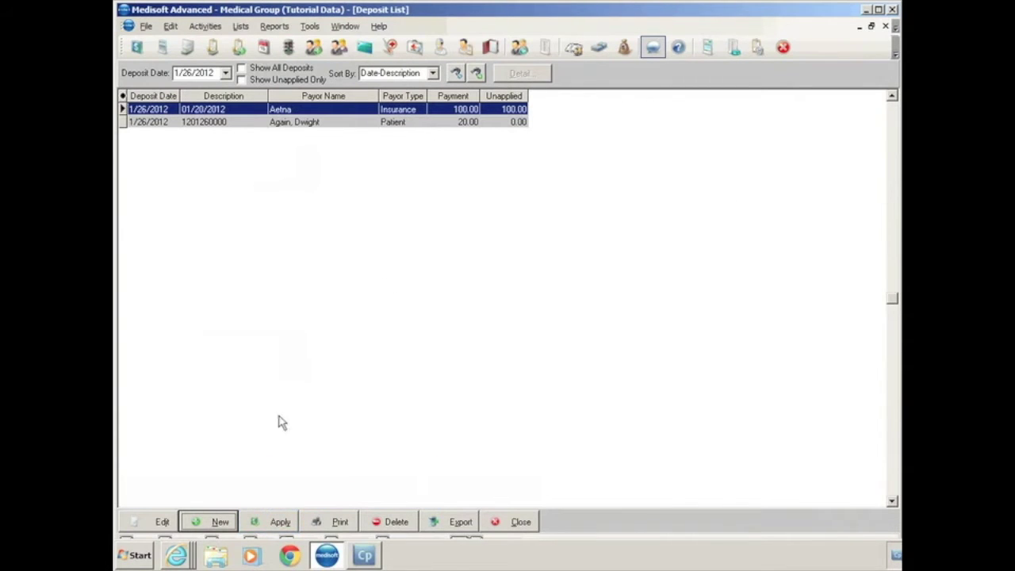
- Start applying the Aetna deposit to charges and select the patient by chart number
{"action": "left_click", "coordinate": [269, 523]}
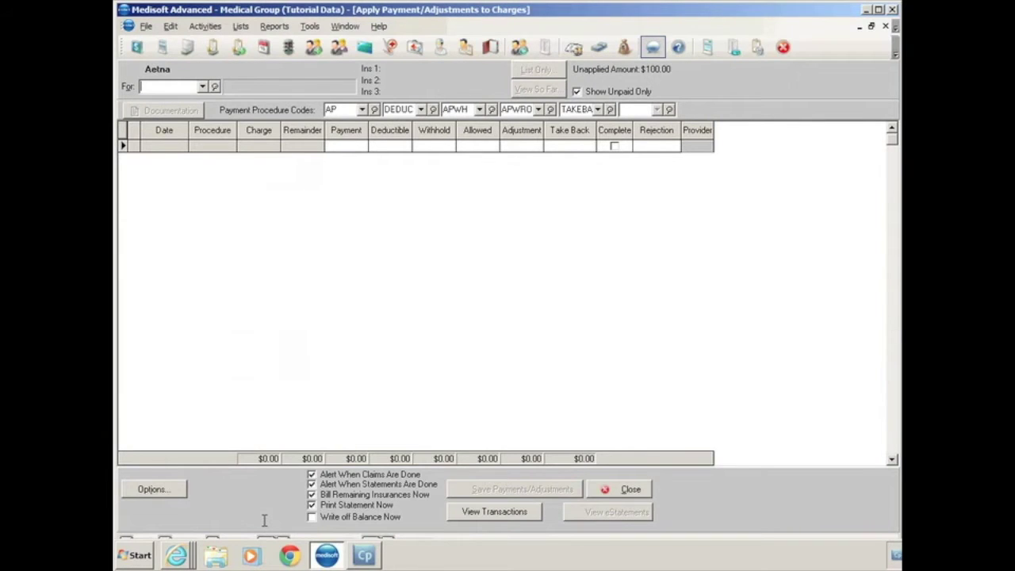
{"action": "type", "text": "KOS"}
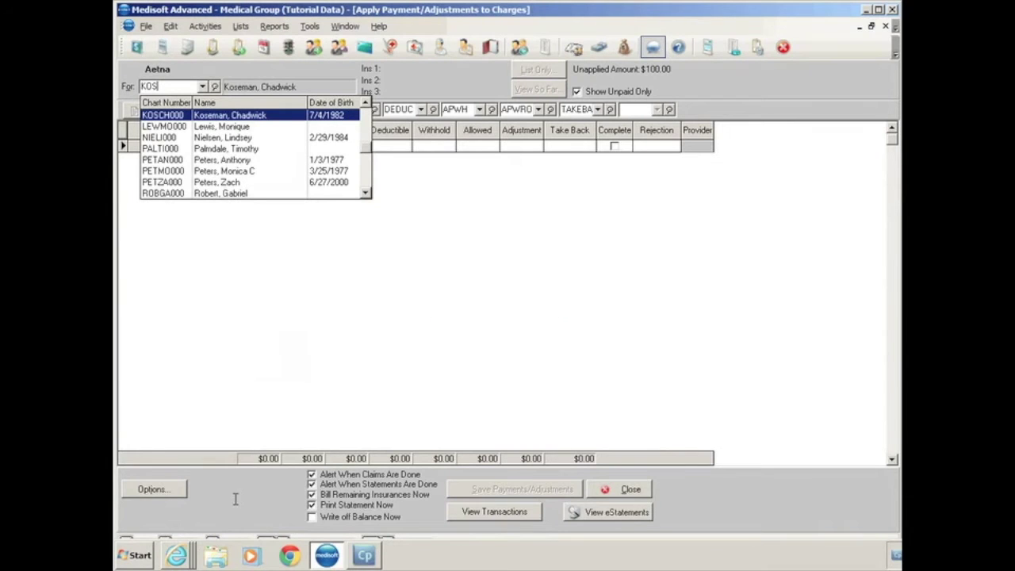
{"action": "key", "text": "Return"}
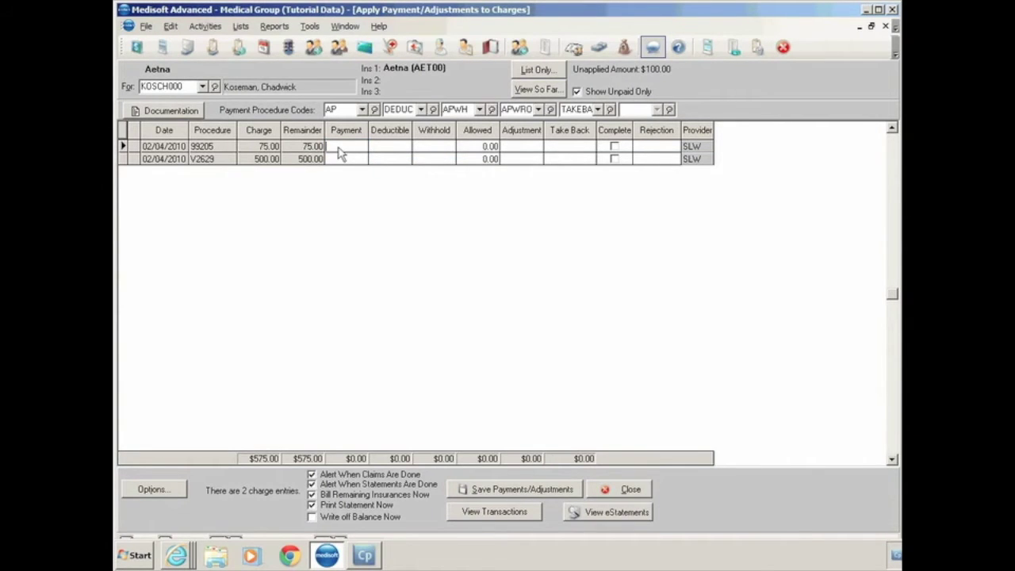
- For the 99205 charge, enter a payment of 20.00, deductible of 10.00 and allowed amount of 40.00, and accept the calculated adjustment
{"action": "type", "text": "20.00"}
{"action": "key", "text": "Return"}
{"action": "type", "text": "1"}
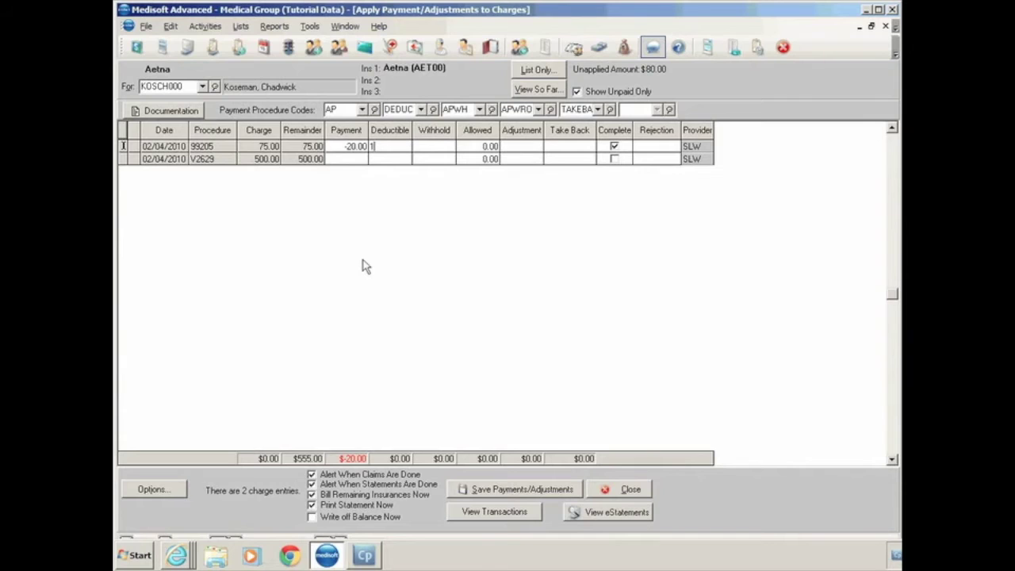
{"action": "type", "text": "0.00"}
{"action": "key", "text": "Tab"}
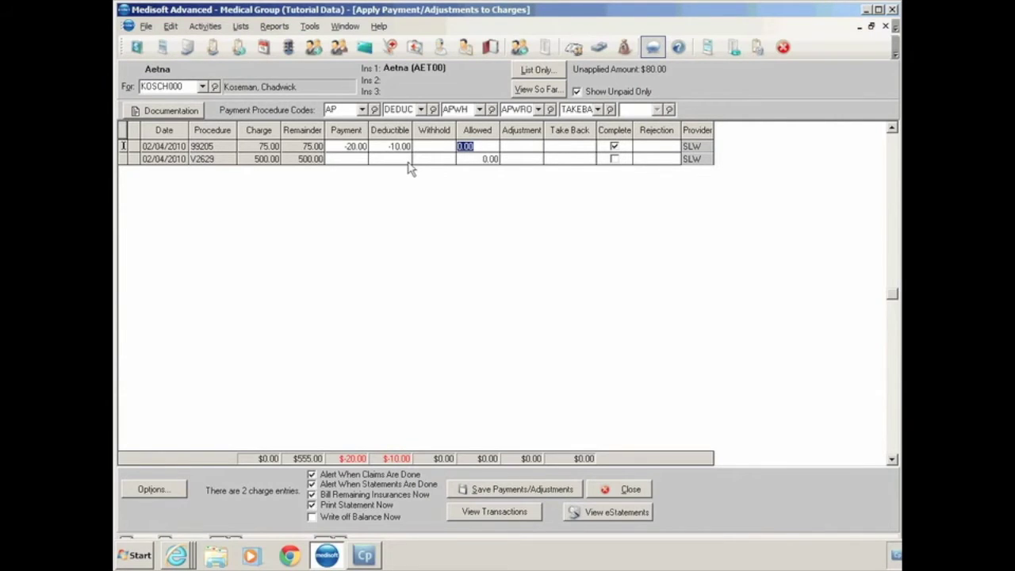
{"action": "type", "text": "40.00"}
{"action": "key", "text": "Return"}
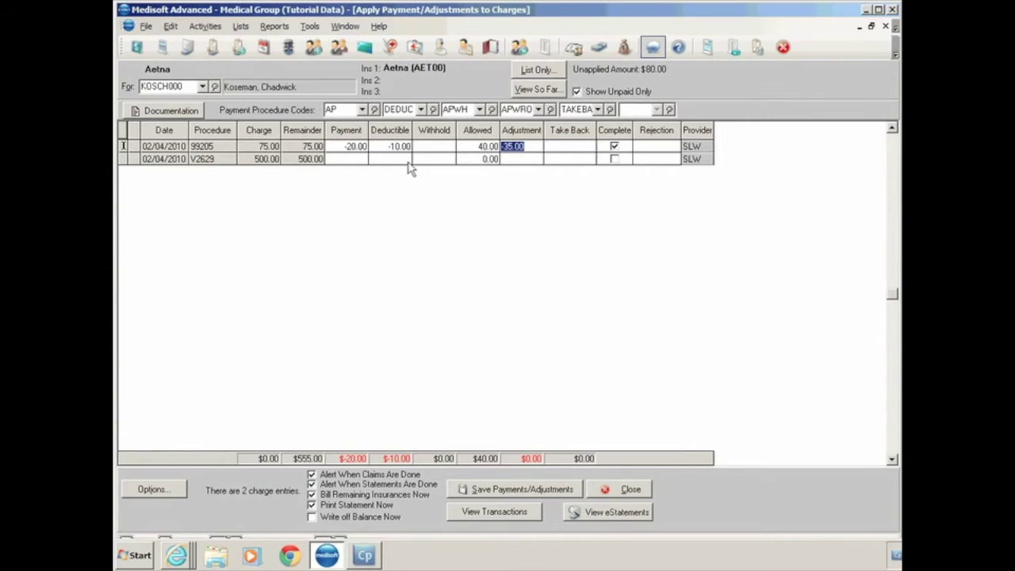
{"action": "key", "text": "Return"}
{"action": "key", "text": "Return"}
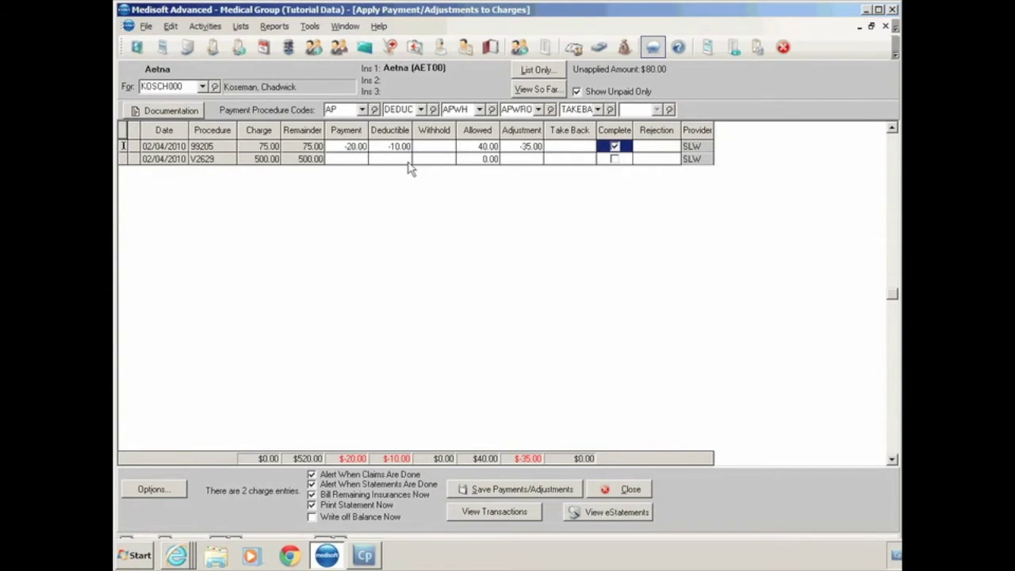
{"action": "key", "text": "Tab"}
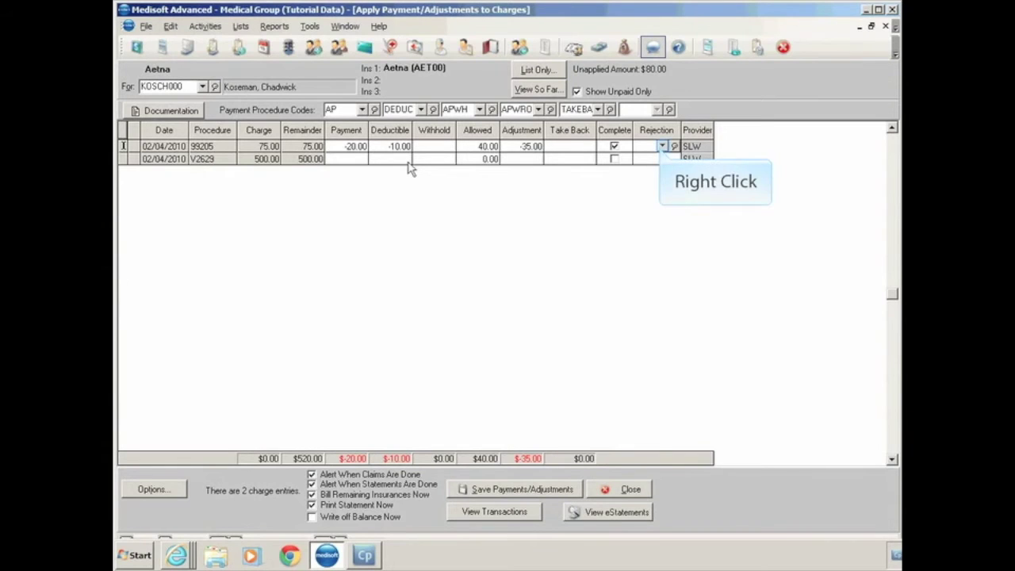
- Create rejection code DEDCPY with the message "DEDUCTIBLE AND COPAY DUE" for the 99205 charge and save it
{"action": "right_click", "coordinate": [660, 149]}
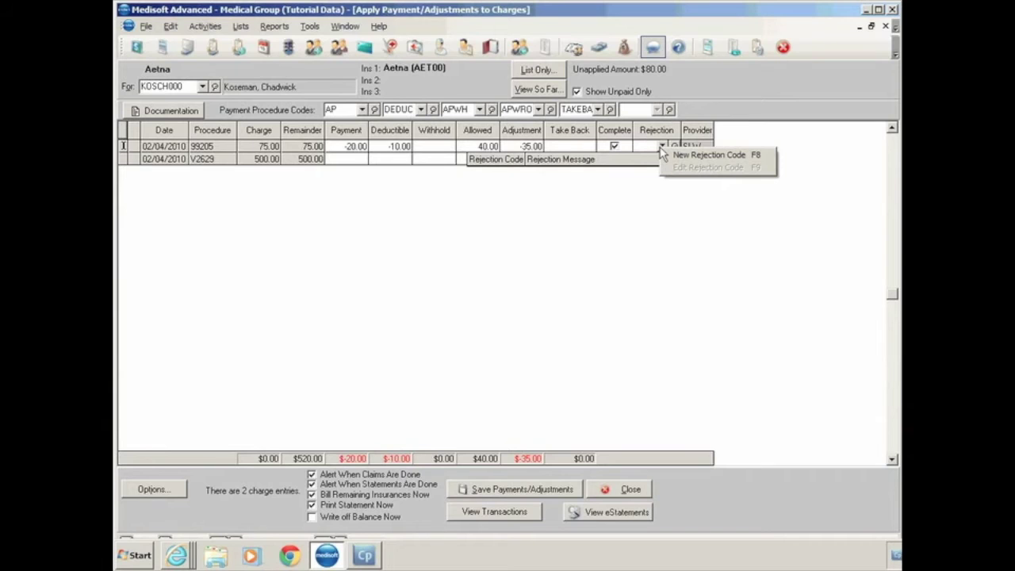
{"action": "left_click", "coordinate": [705, 155]}
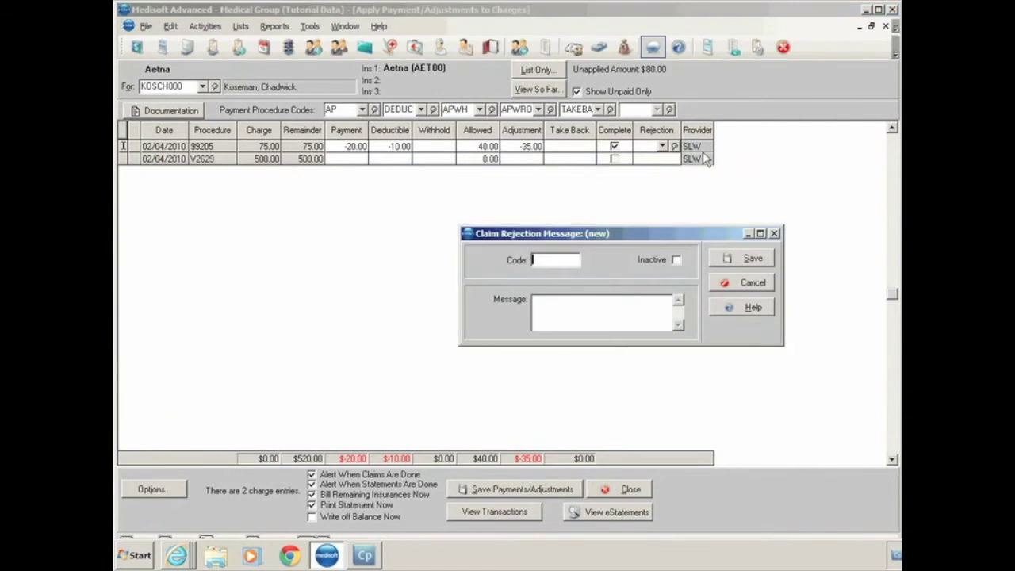
{"action": "type", "text": "DEDCPY"}
{"action": "key", "text": "Tab"}
{"action": "type", "text": "DEDUCT"}
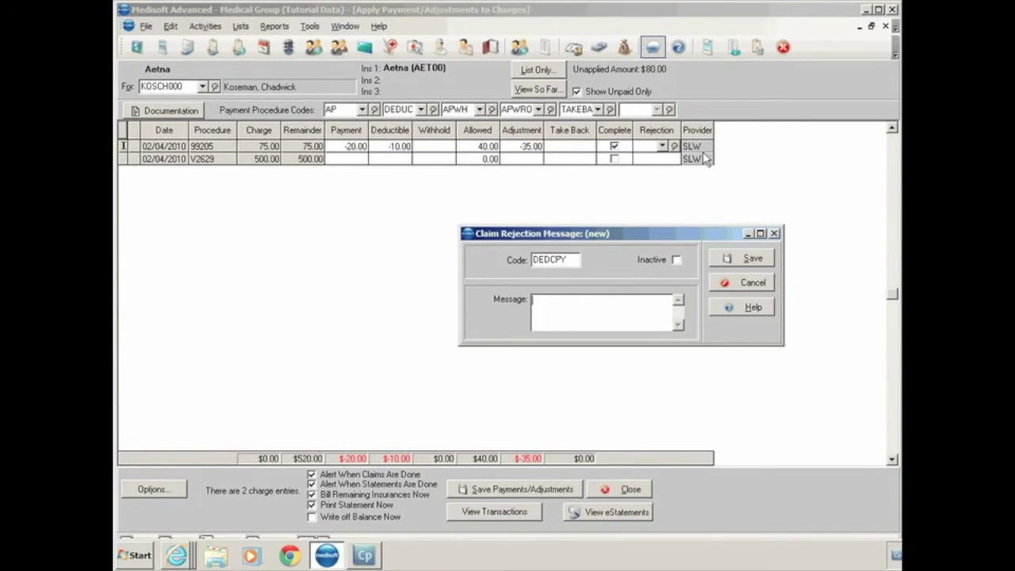
{"action": "type", "text": "IBLE AND COPAY DU"}
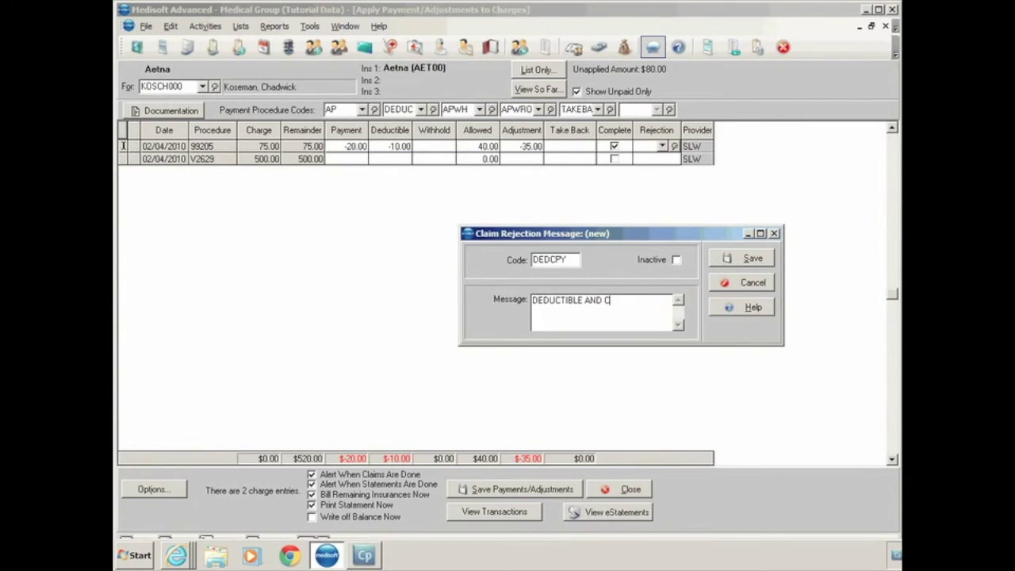
{"action": "left_click", "coordinate": [759, 262]}
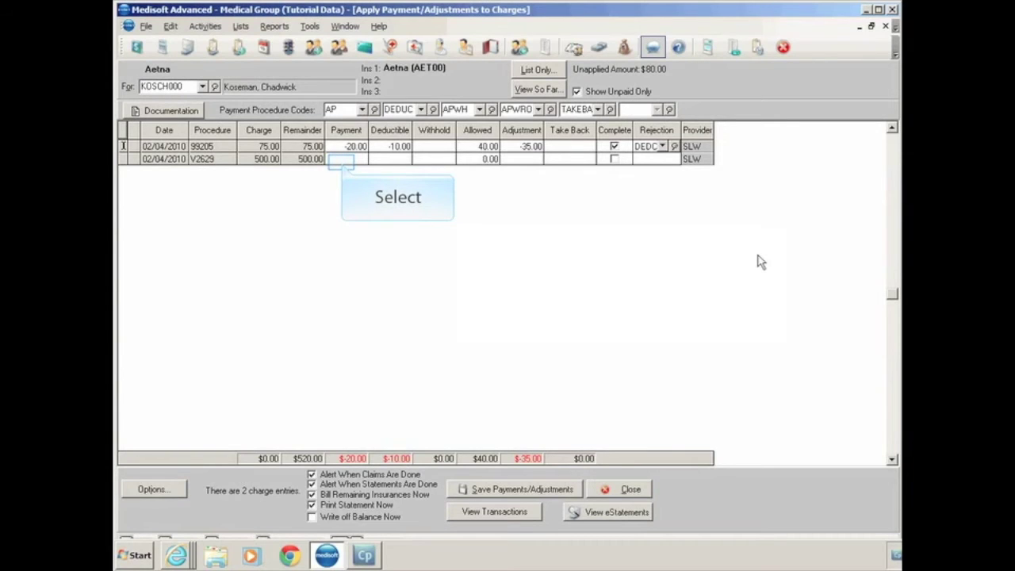
- For the V2629 charge, enter a payment of 80.00 and an allowed amount of 100.00, and accept the calculated adjustment
{"action": "left_click", "coordinate": [343, 164]}
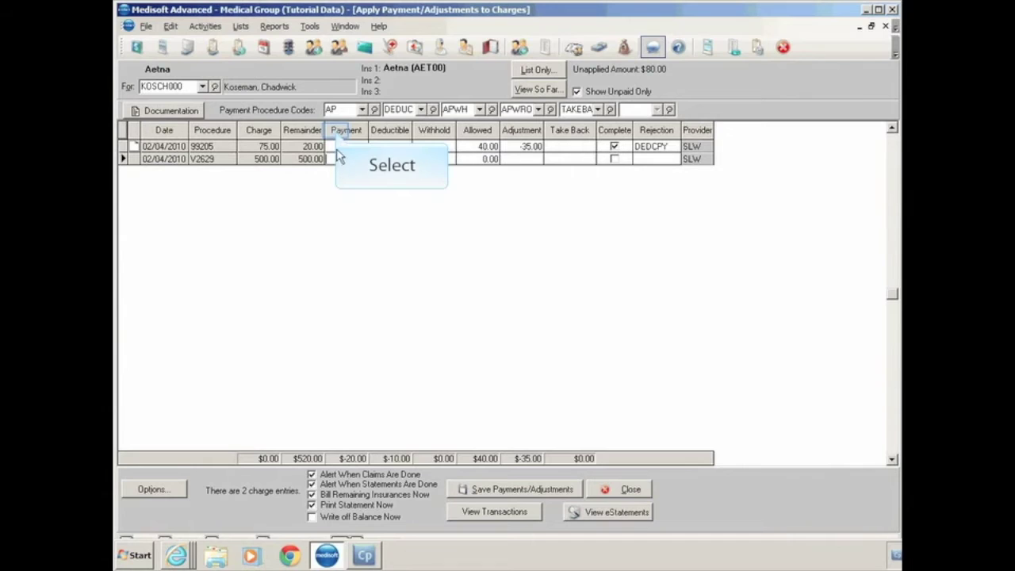
{"action": "left_click", "coordinate": [338, 142]}
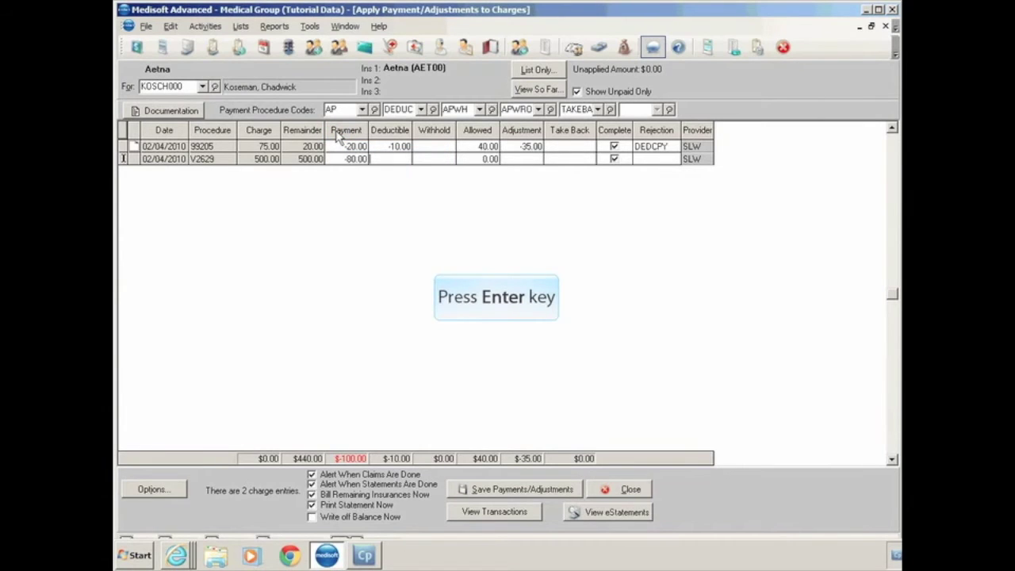
{"action": "key", "text": "Return"}
{"action": "type", "text": "1"}
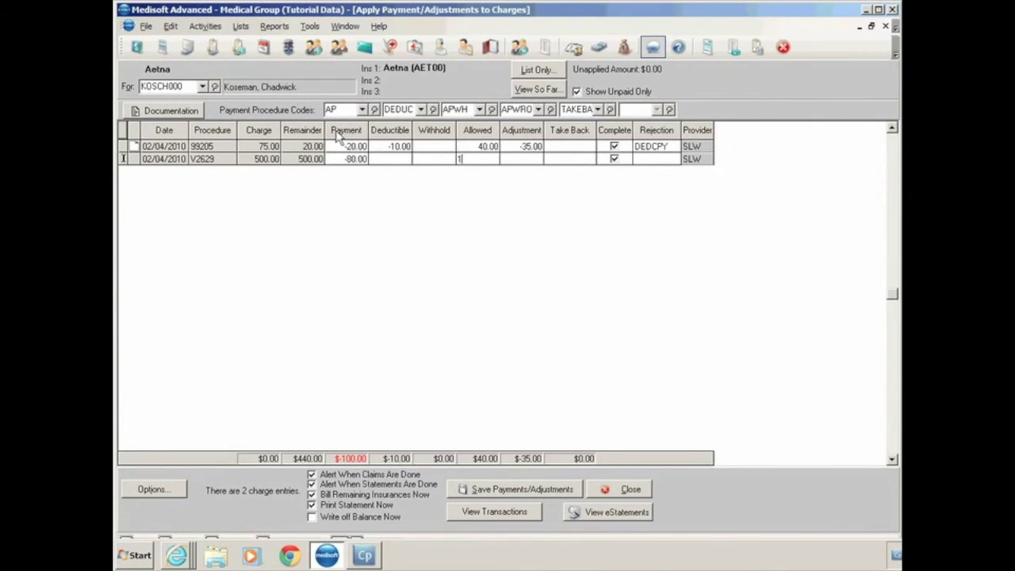
{"action": "type", "text": "00"}
{"action": "key", "text": "Return"}
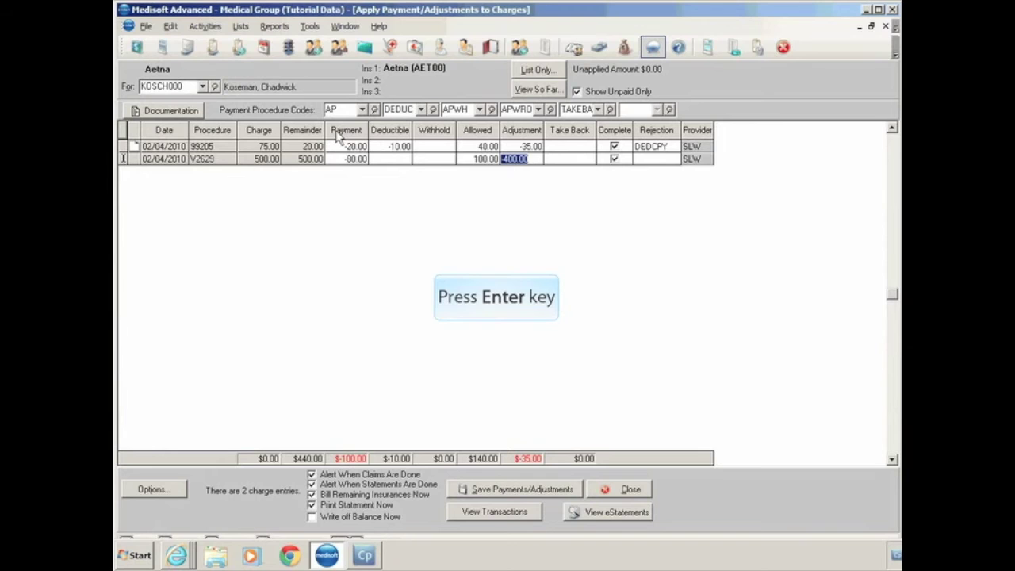
{"action": "key", "text": "Return"}
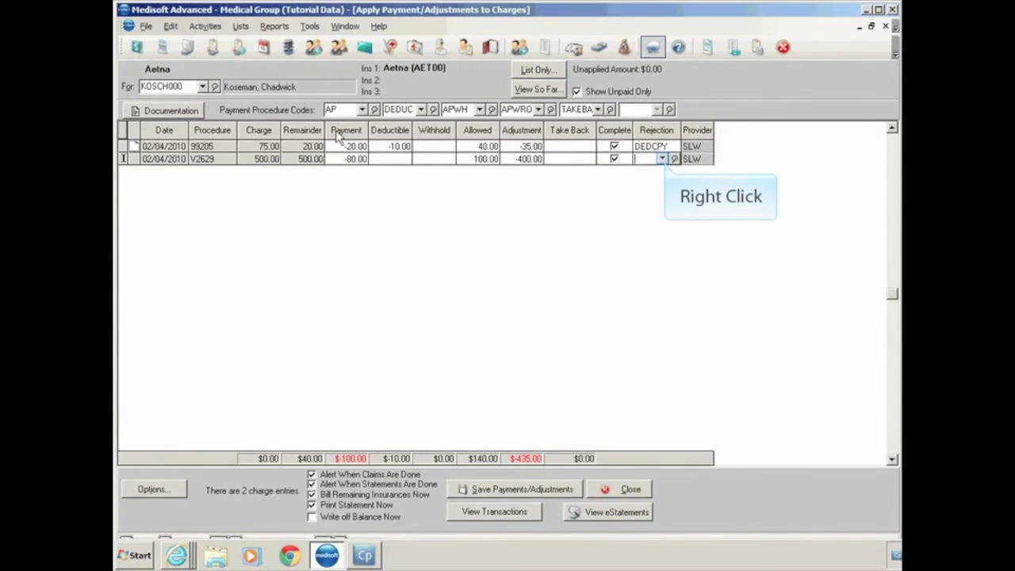
- Create rejection code COINS with a coinsurance message, save it, and apply it to the V2629 charge
{"action": "right_click", "coordinate": [651, 159]}
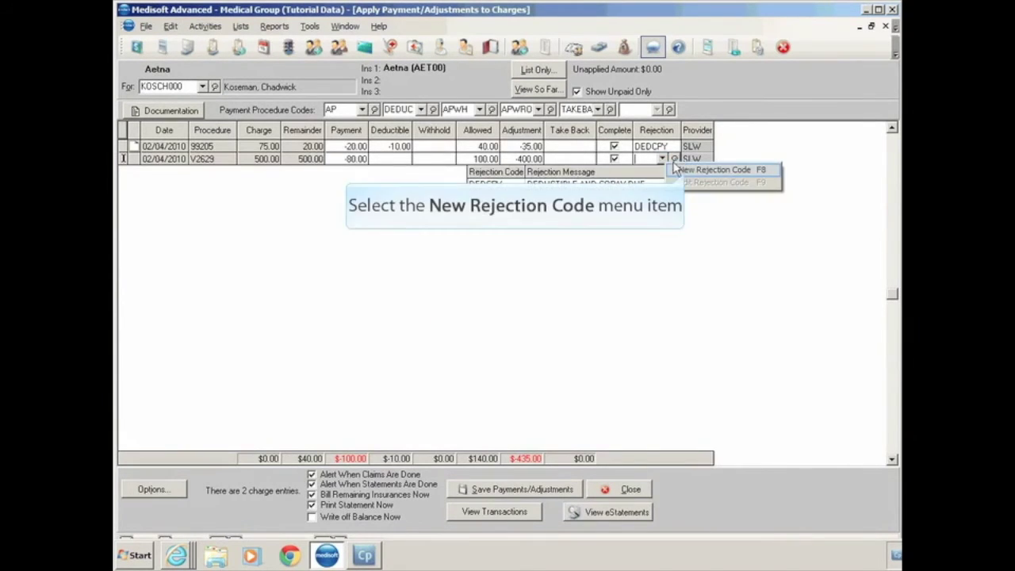
{"action": "left_click", "coordinate": [687, 171]}
{"action": "type", "text": "COINS"}
{"action": "key", "text": "Tab"}
{"action": "key", "text": "Tab"}
{"action": "type", "text": "COINSUER"}
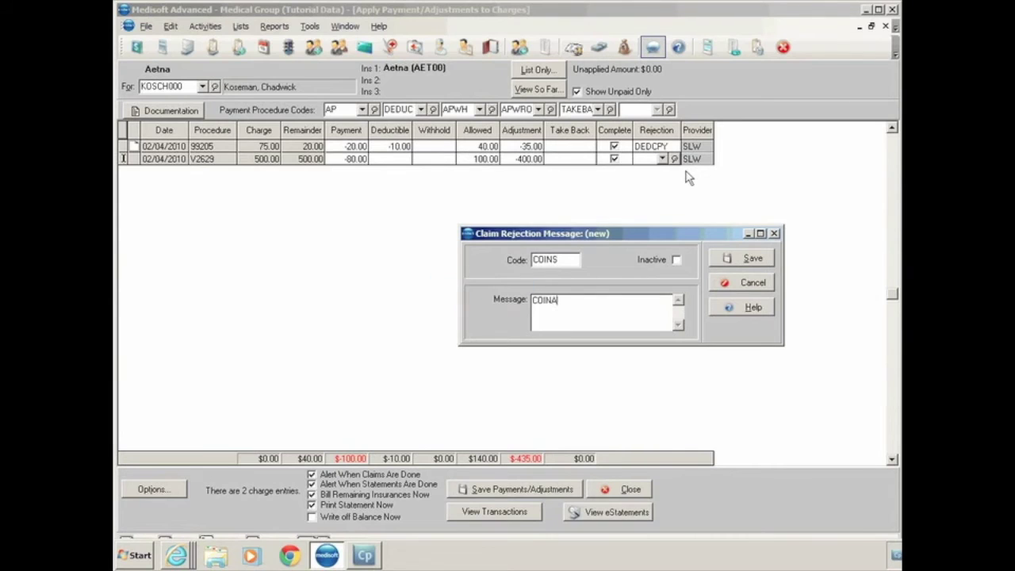
{"action": "type", "text": "NCE"}
{"action": "left_click", "coordinate": [723, 263]}
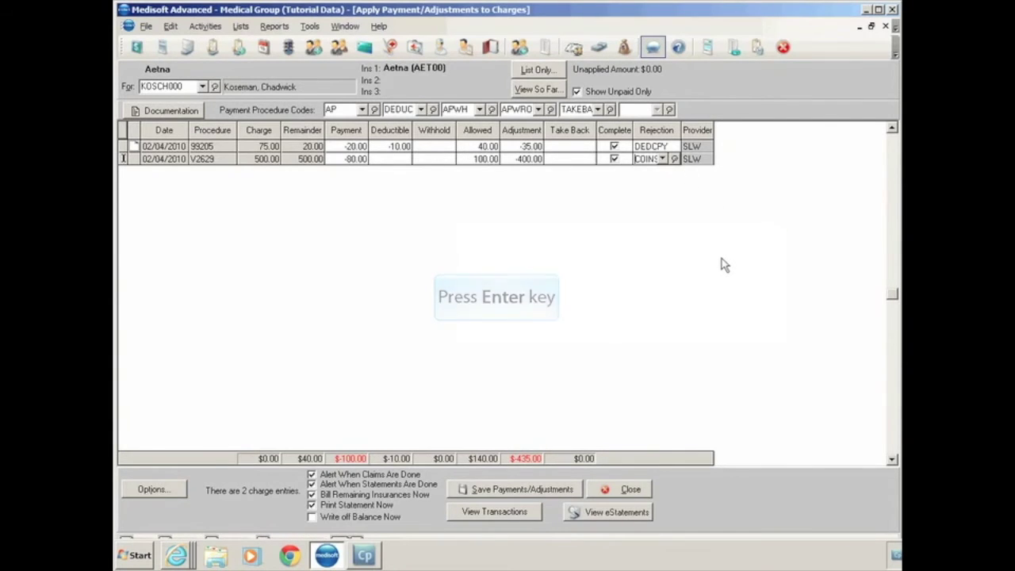
{"action": "key", "text": "Return"}
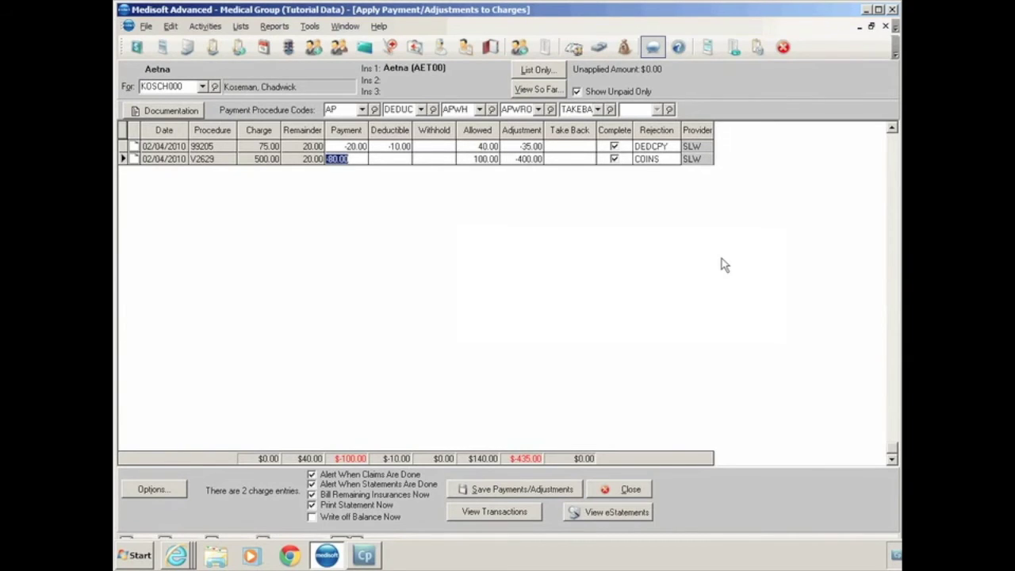
- Turn off Alert When Claims Are Done and Alert When Statements Are Done, and switch Print Statement Now off and back on
{"action": "left_click", "coordinate": [313, 484]}
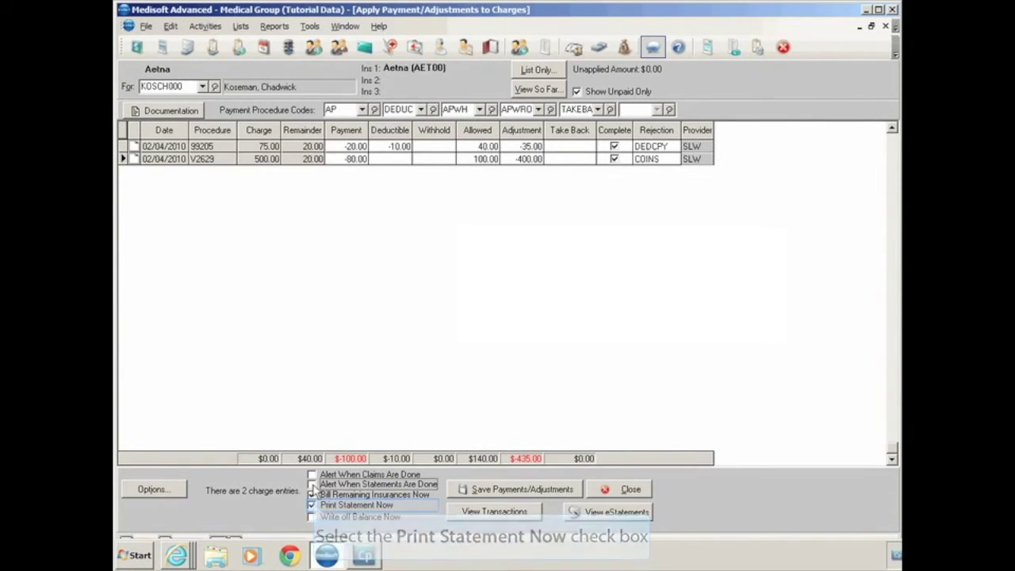
{"action": "left_click", "coordinate": [313, 505]}
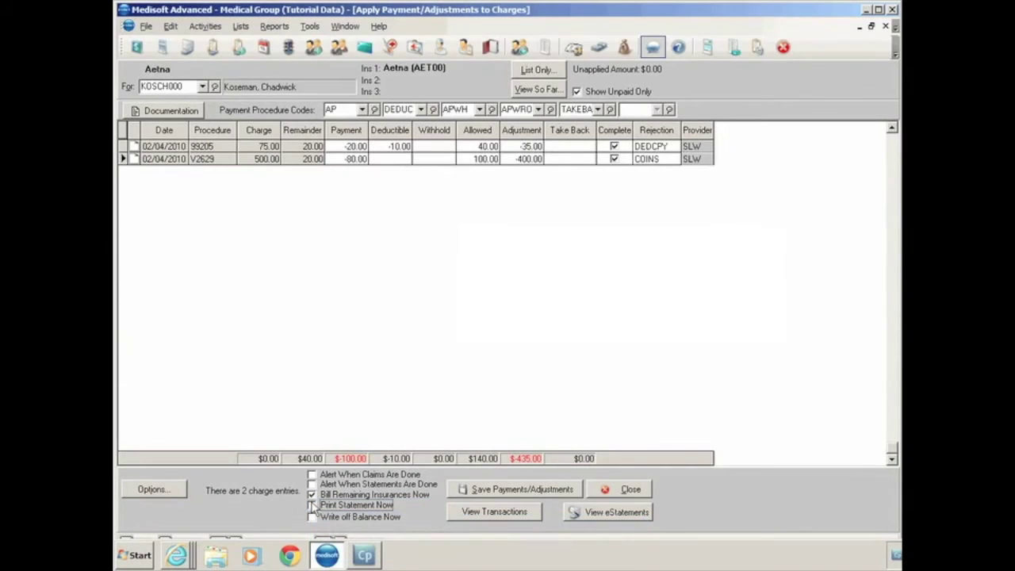
{"action": "left_click", "coordinate": [312, 505]}
{"action": "left_click", "coordinate": [313, 506]}
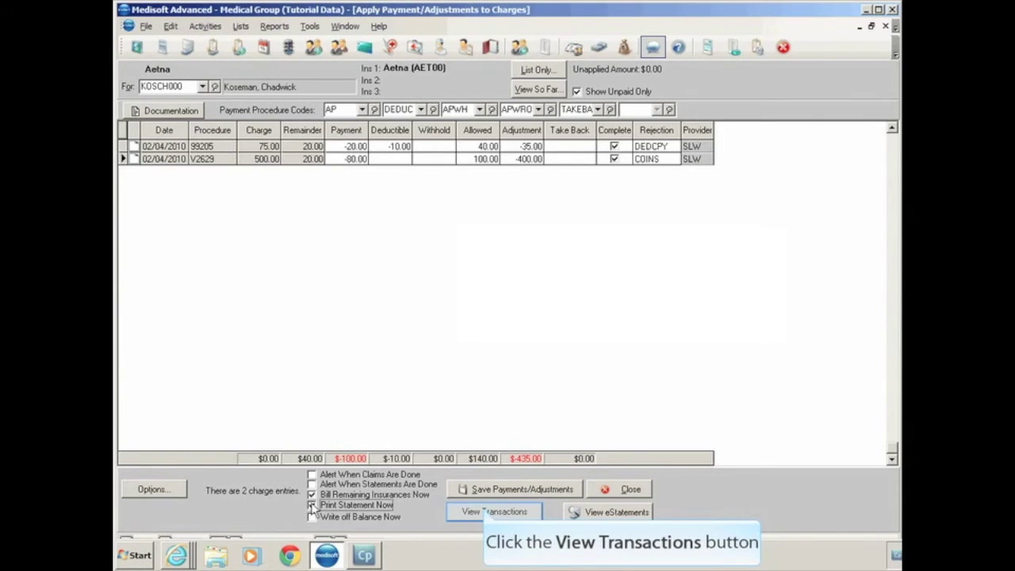
- View the patient's transactions for the 2/4/2010 document, examine its 99205 and V2629 charge lines, and close the transaction entry
{"action": "left_click", "coordinate": [487, 512]}
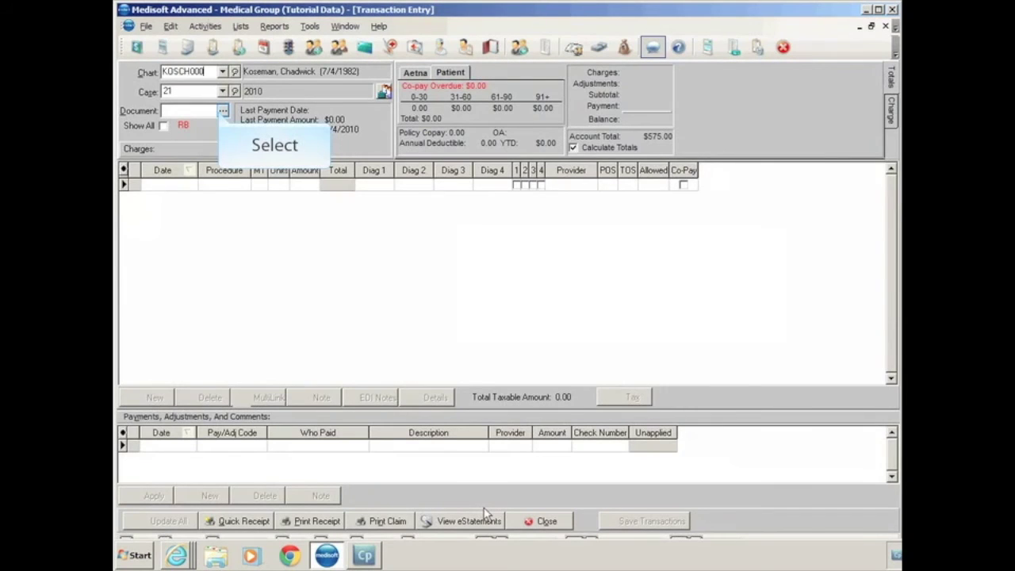
{"action": "left_click", "coordinate": [223, 111]}
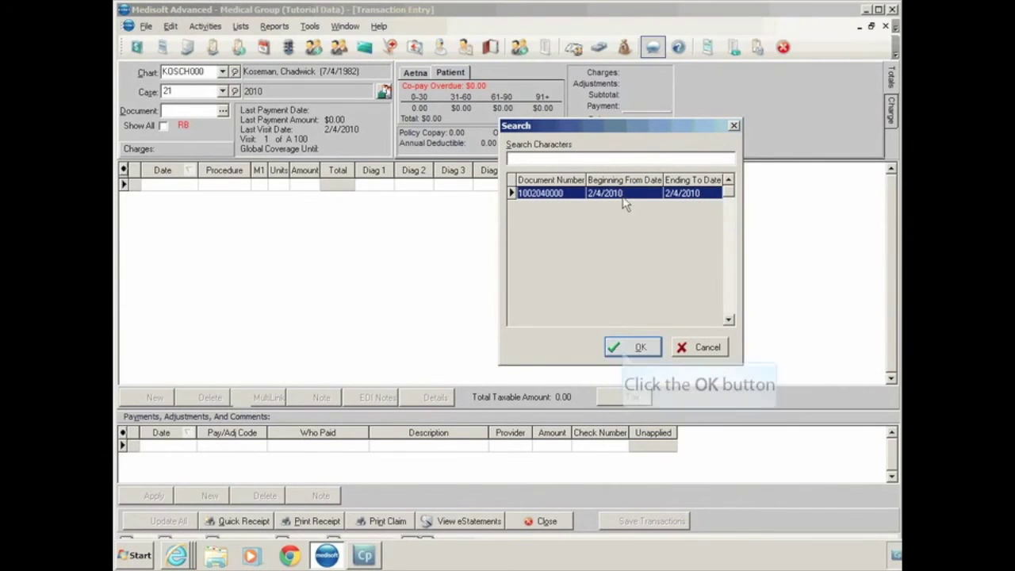
{"action": "left_click", "coordinate": [622, 348]}
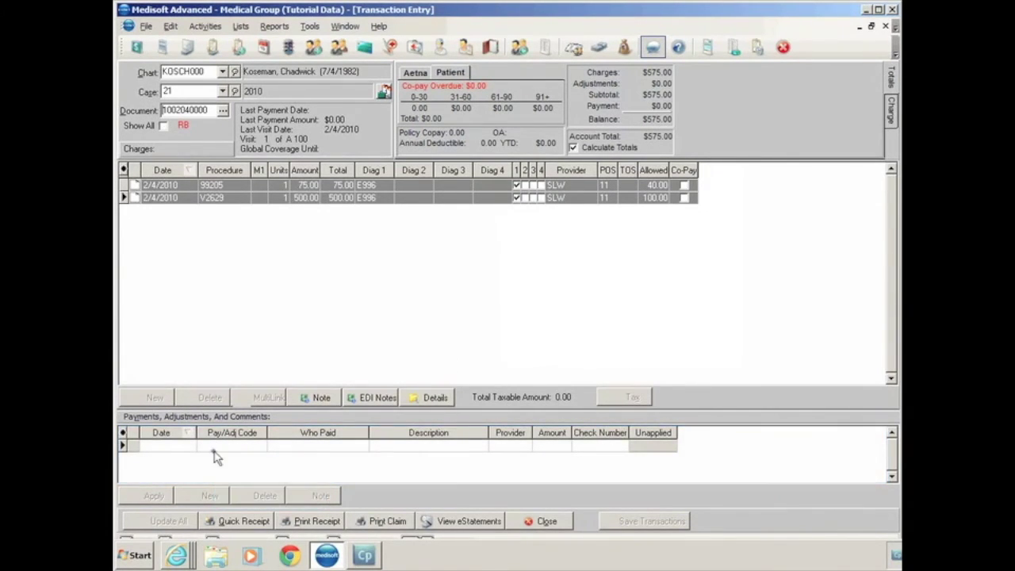
{"action": "left_click", "coordinate": [214, 451]}
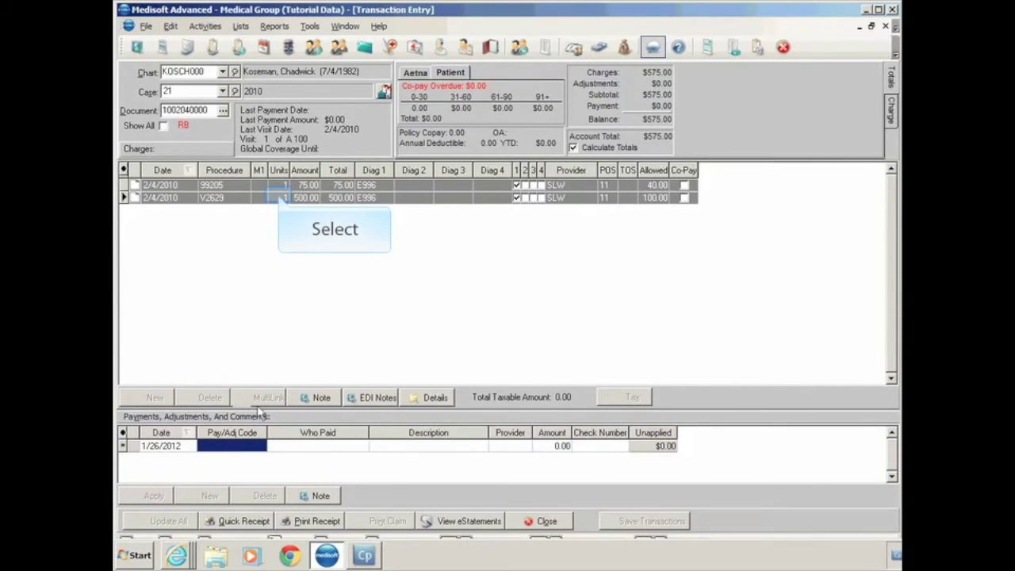
{"action": "left_click", "coordinate": [284, 197]}
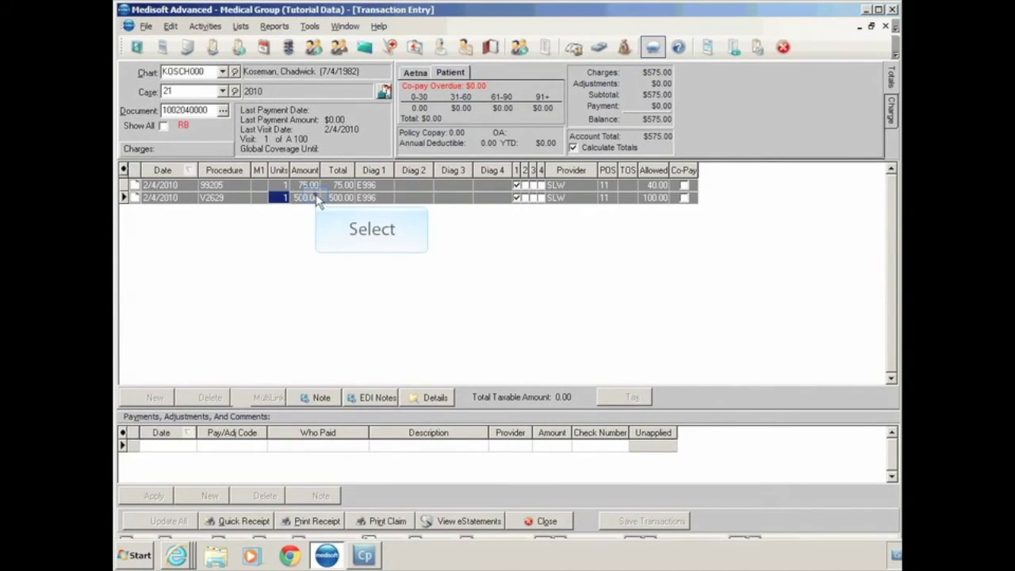
{"action": "left_click", "coordinate": [388, 198]}
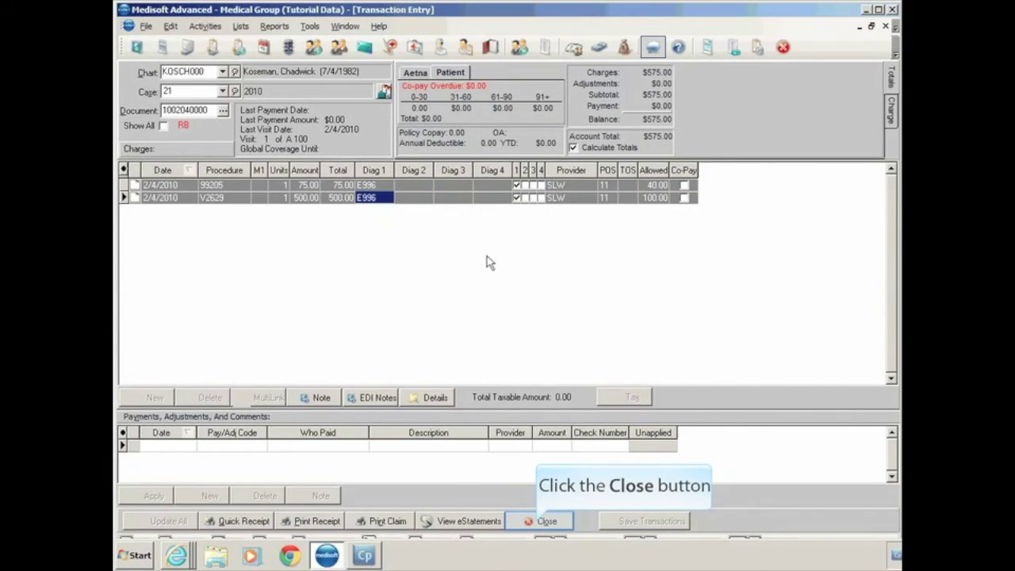
{"action": "left_click", "coordinate": [540, 521]}
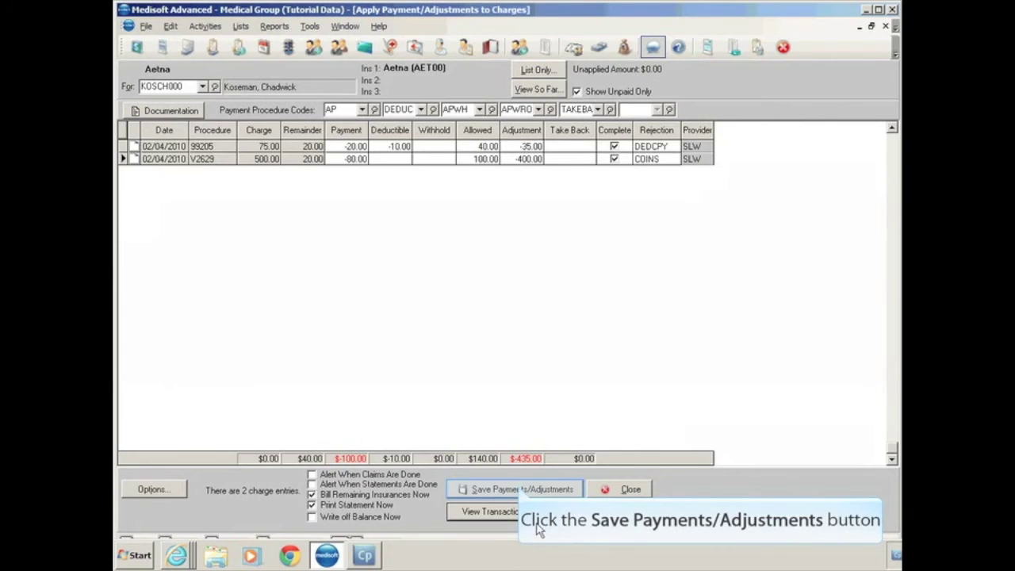
- Save the payments and adjustments, and create a Remainder paper statement for the patient with the default print settings
{"action": "left_click", "coordinate": [522, 490]}
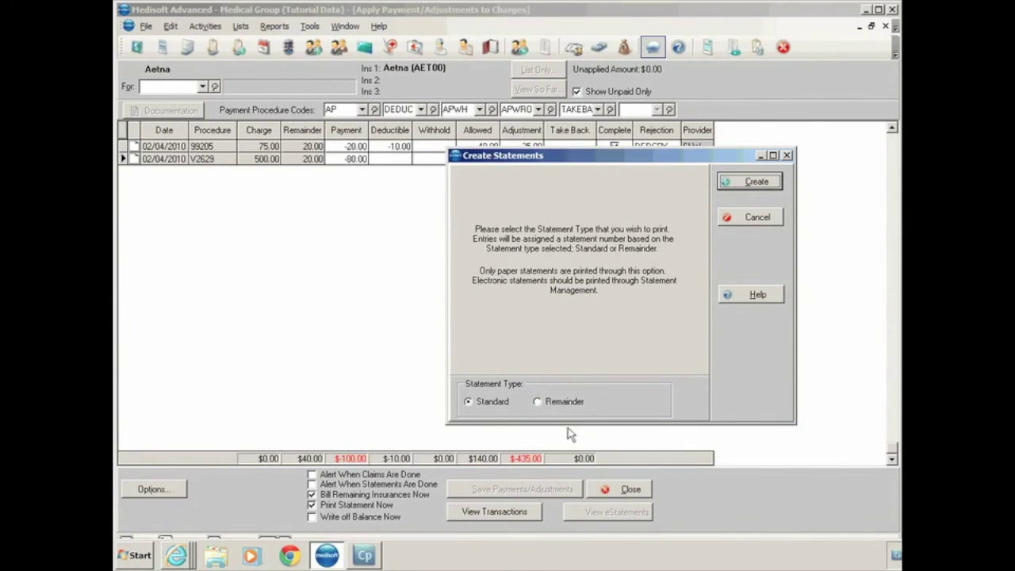
{"action": "left_click", "coordinate": [570, 405]}
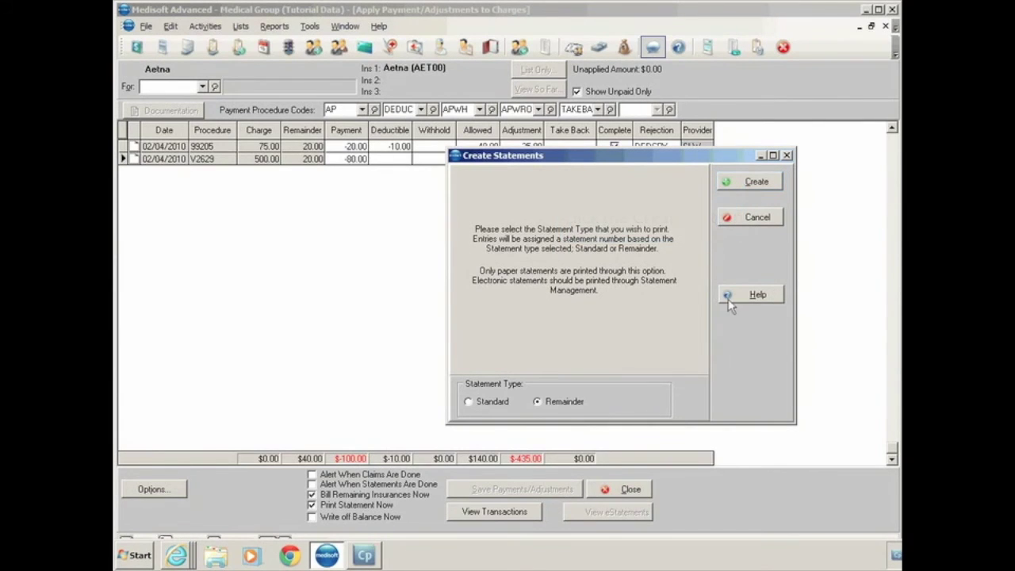
{"action": "left_click", "coordinate": [747, 182]}
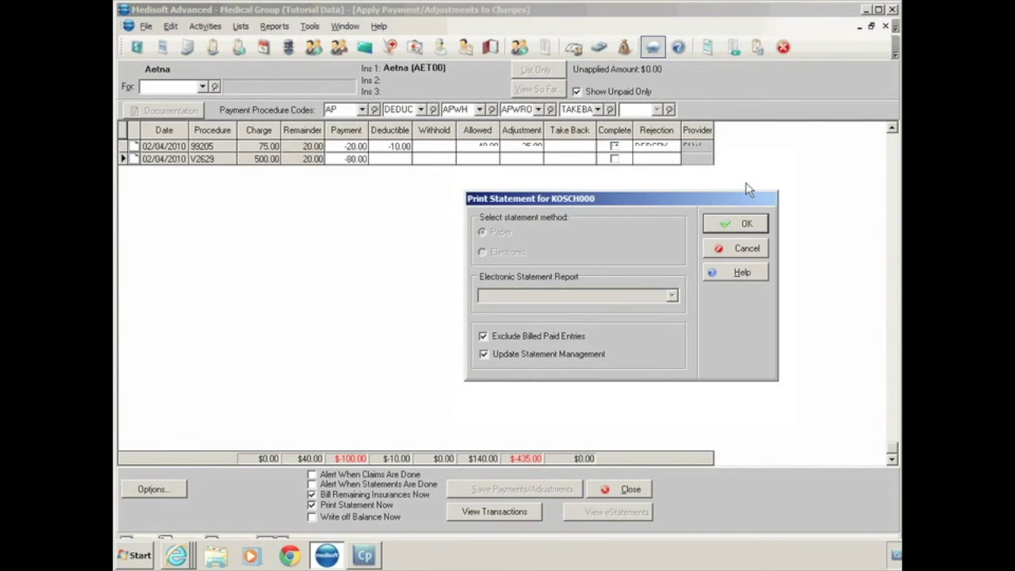
{"action": "left_click", "coordinate": [738, 224]}
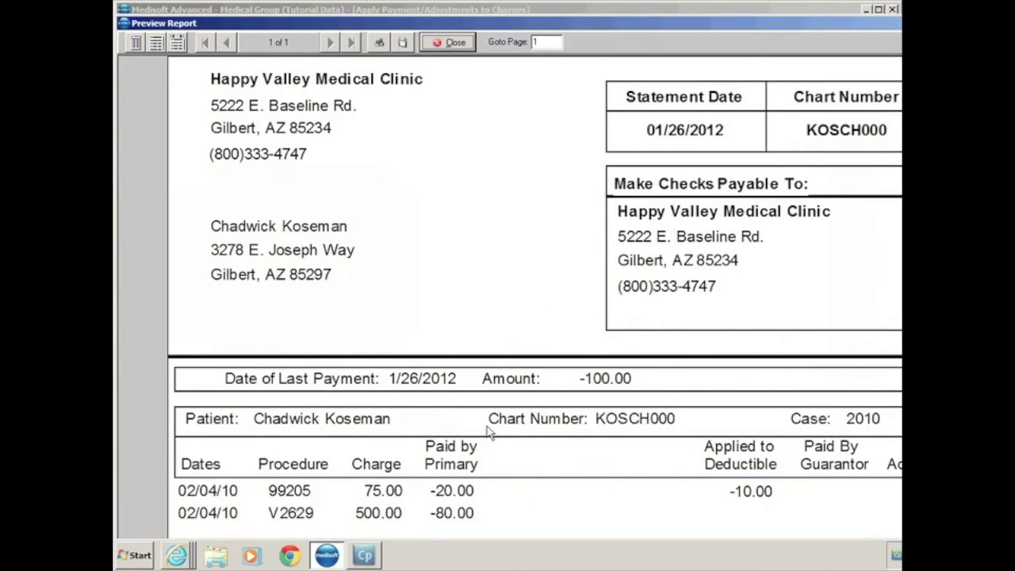
- Review the payment, deductible and adjustment figures in the statement preview, and close it and the payment application to return to the deposit list
{"action": "scroll", "coordinate": [490, 432], "scroll_direction": "down", "scroll_amount": 1}
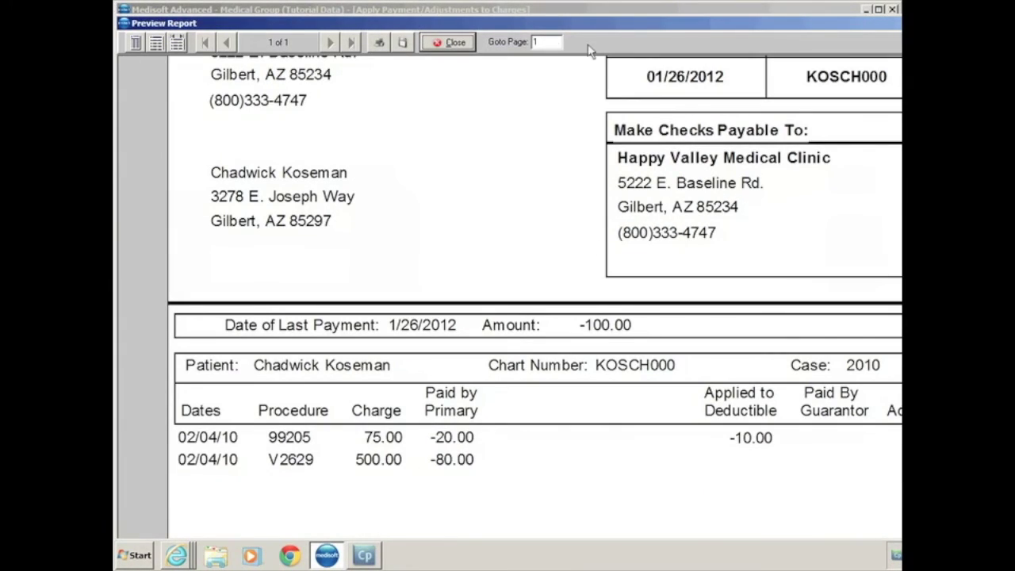
{"action": "scroll", "coordinate": [827, 249], "scroll_direction": "down", "scroll_amount": 2}
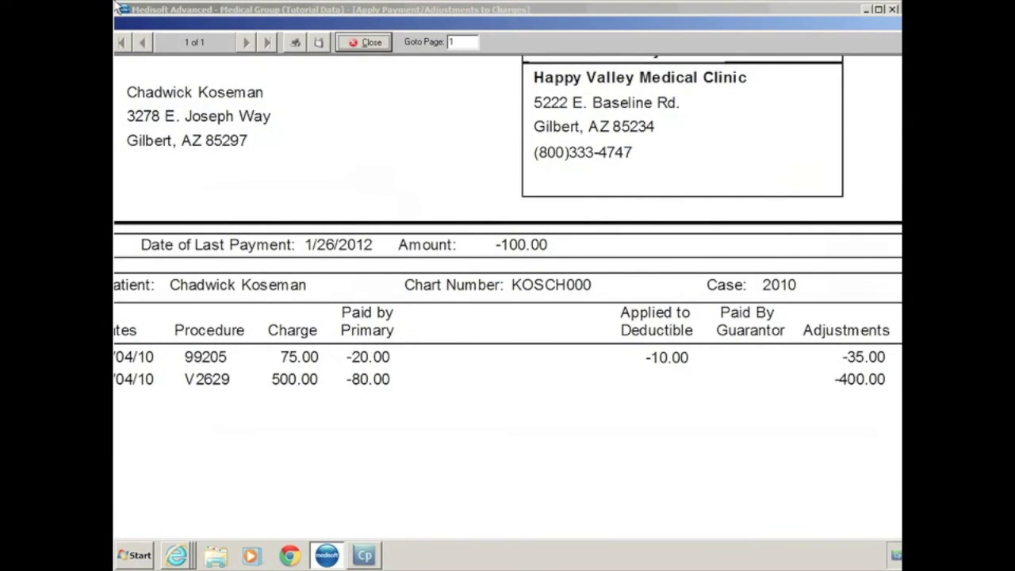
{"action": "left_click", "coordinate": [364, 42]}
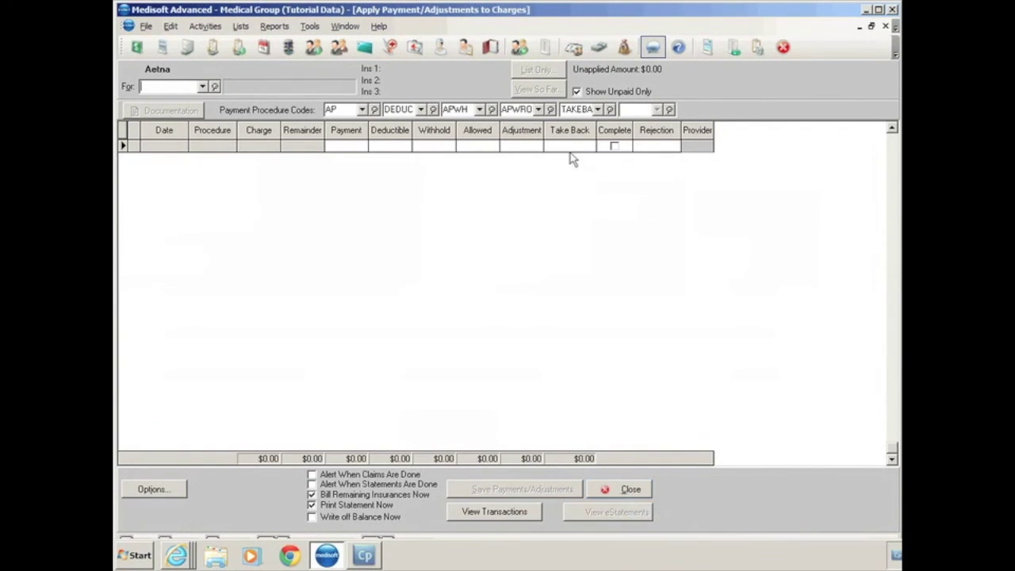
{"action": "left_click", "coordinate": [631, 491]}
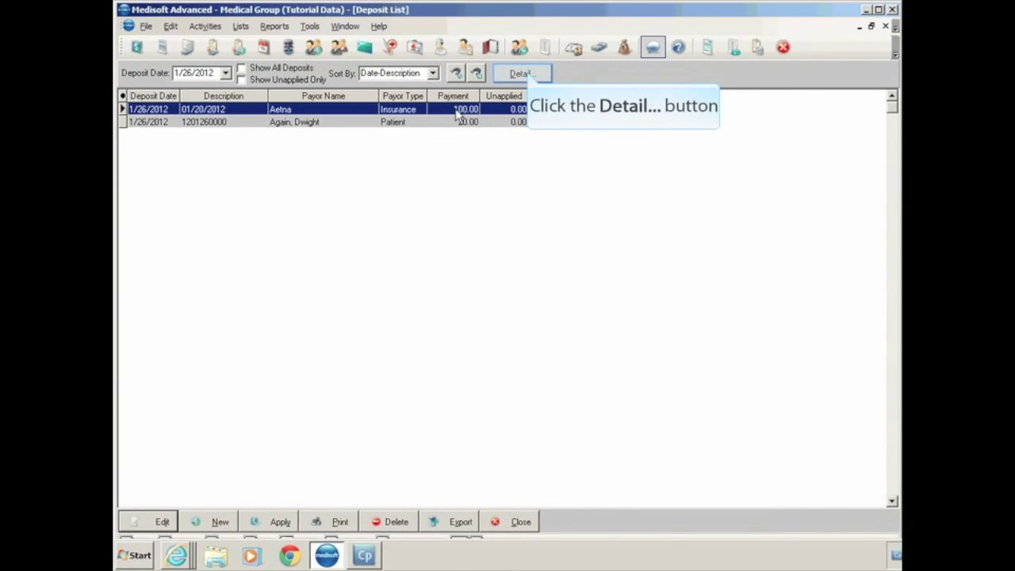
- Examine the Aetna deposit's detail, including the AP, DEDUC and APWROFF entries for the 99205 charge, and close it
{"action": "left_click", "coordinate": [520, 74]}
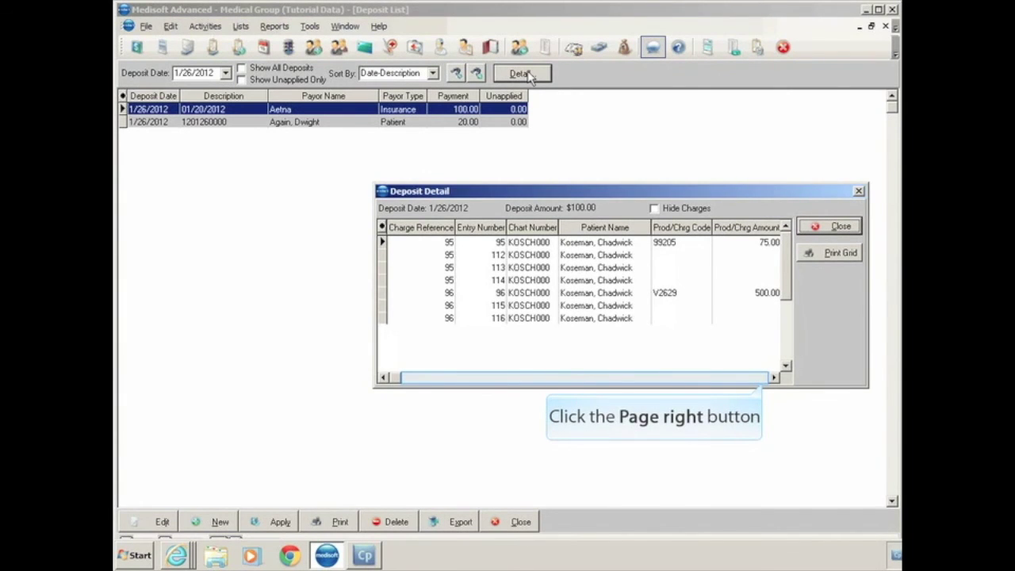
{"action": "left_click", "coordinate": [763, 379]}
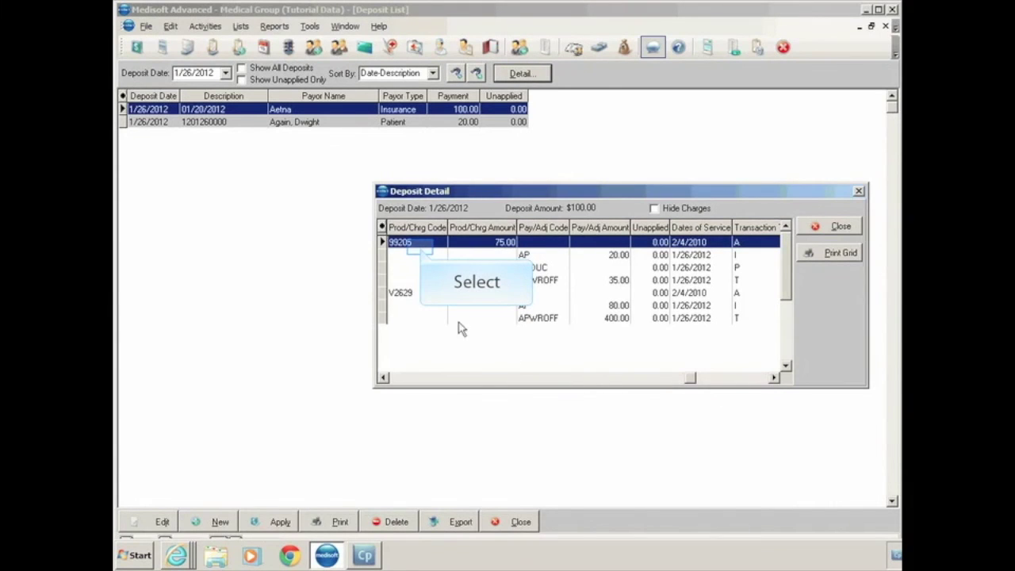
{"action": "left_click", "coordinate": [543, 257]}
{"action": "left_click", "coordinate": [539, 268]}
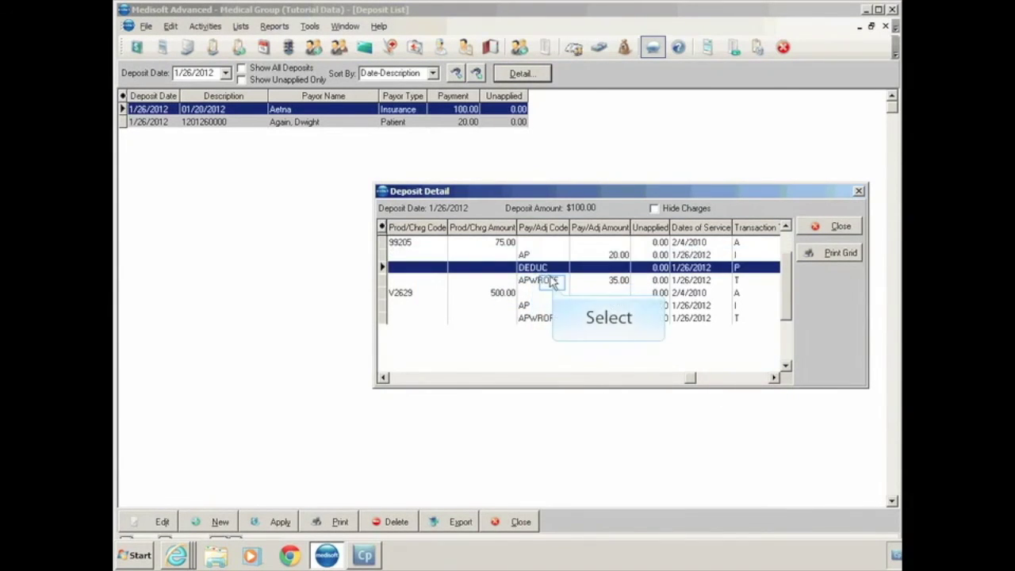
{"action": "left_click", "coordinate": [555, 285]}
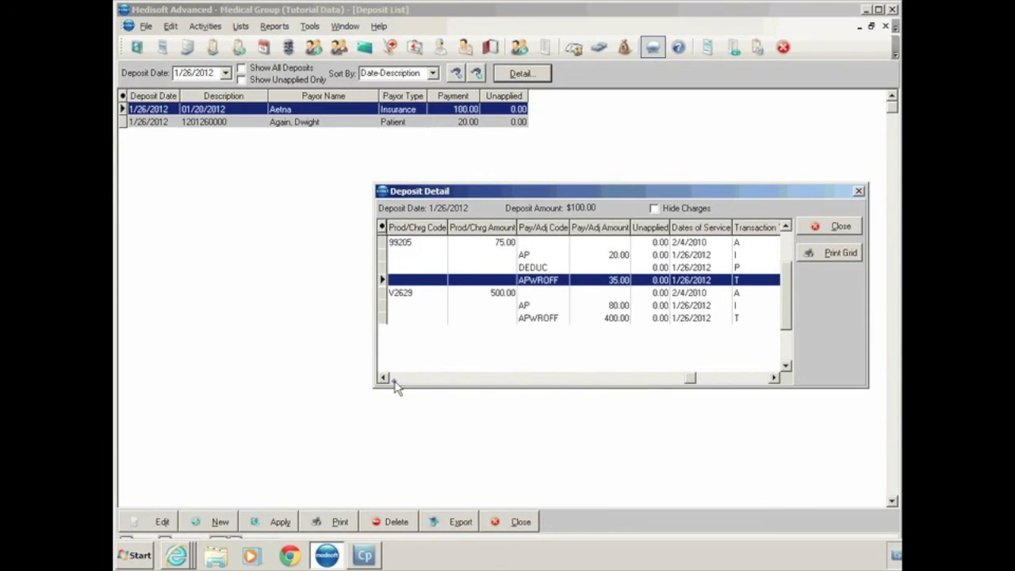
{"action": "left_click", "coordinate": [394, 379]}
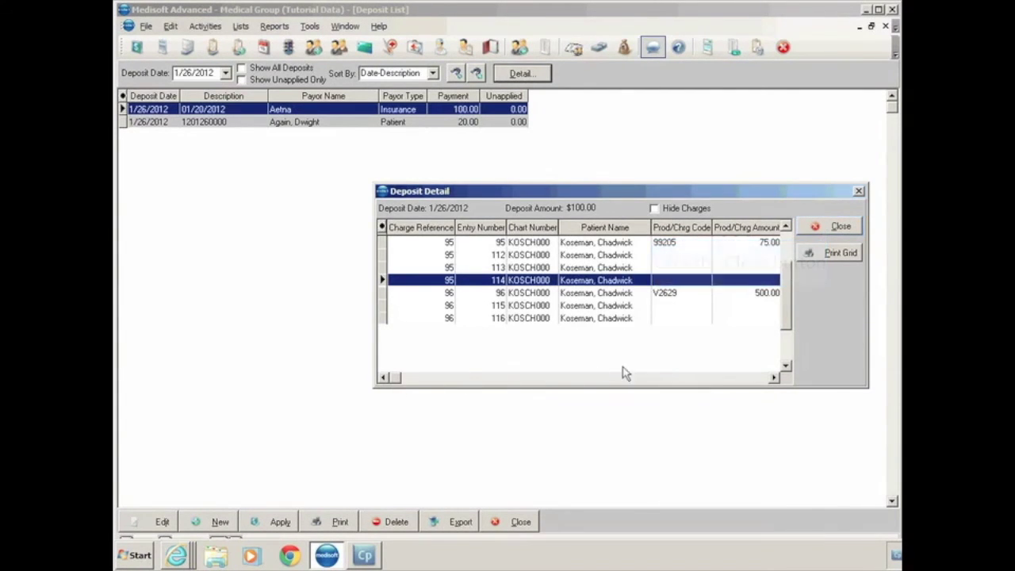
{"action": "left_click", "coordinate": [837, 227]}
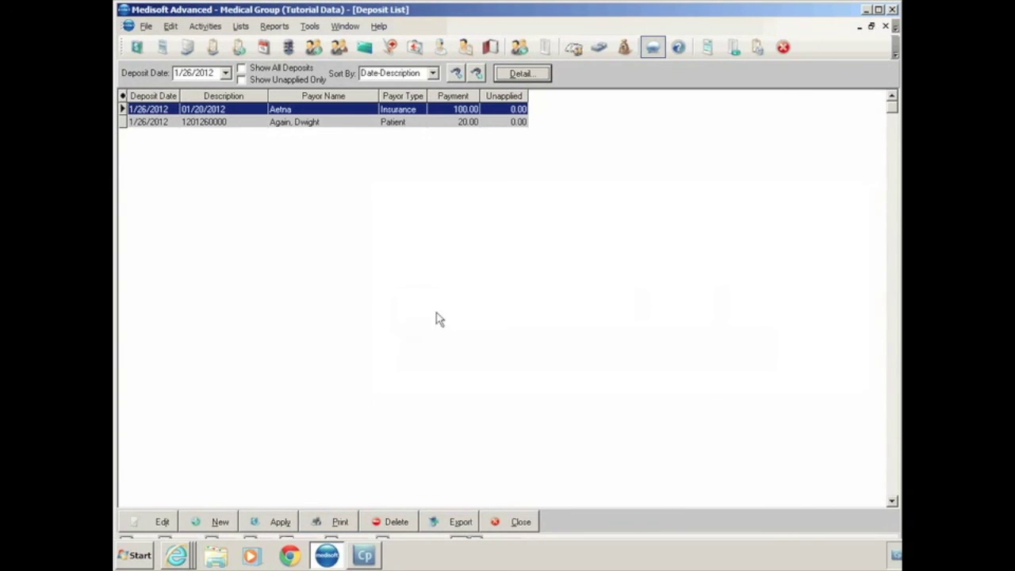
- Preview the deposit report on screen for 1/26/2012 with all payment methods and payor types, and check the Aetna check amount on page 2
{"action": "left_click", "coordinate": [332, 527]}
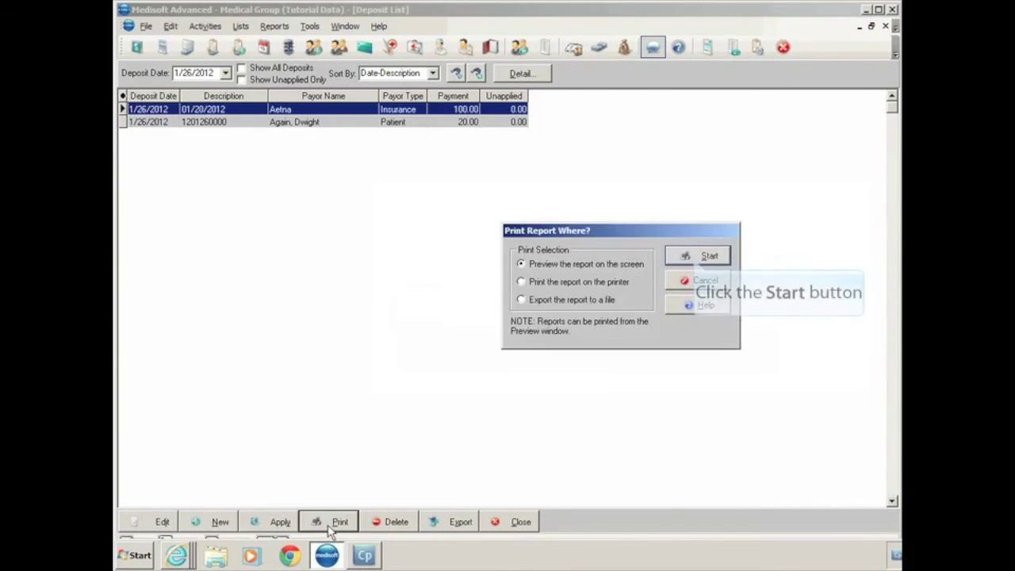
{"action": "left_click", "coordinate": [694, 257]}
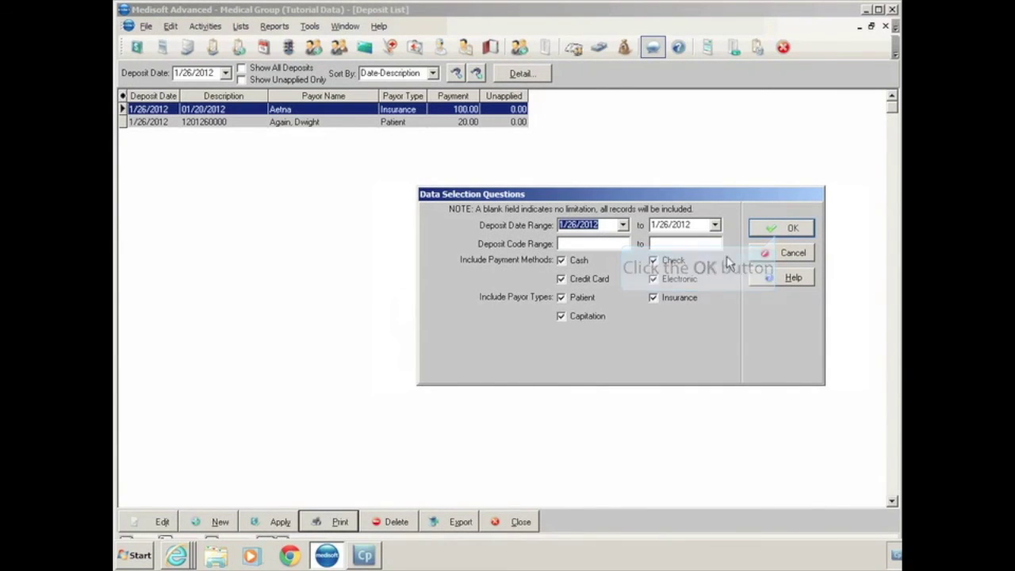
{"action": "left_click", "coordinate": [780, 230]}
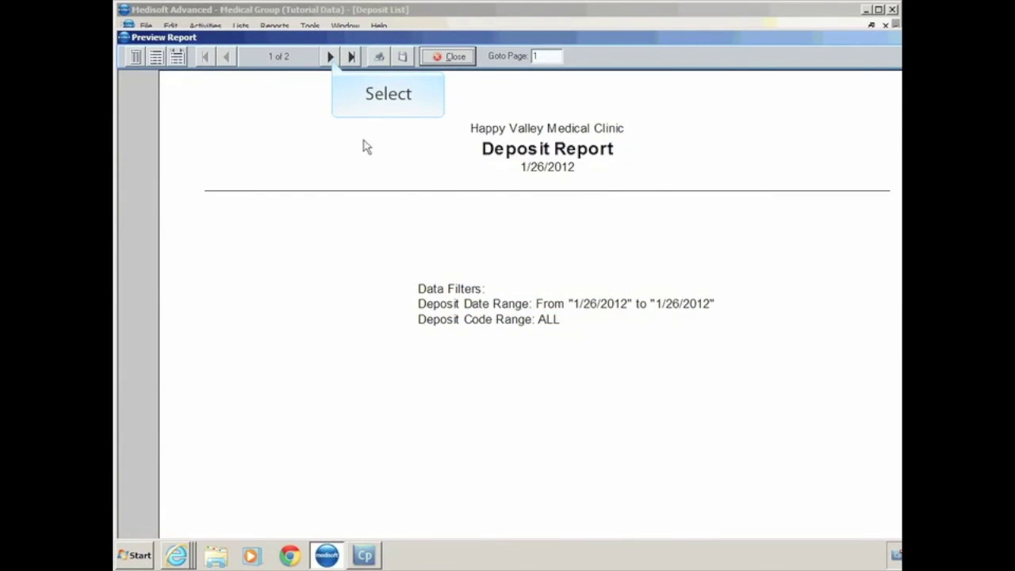
{"action": "left_click", "coordinate": [330, 56]}
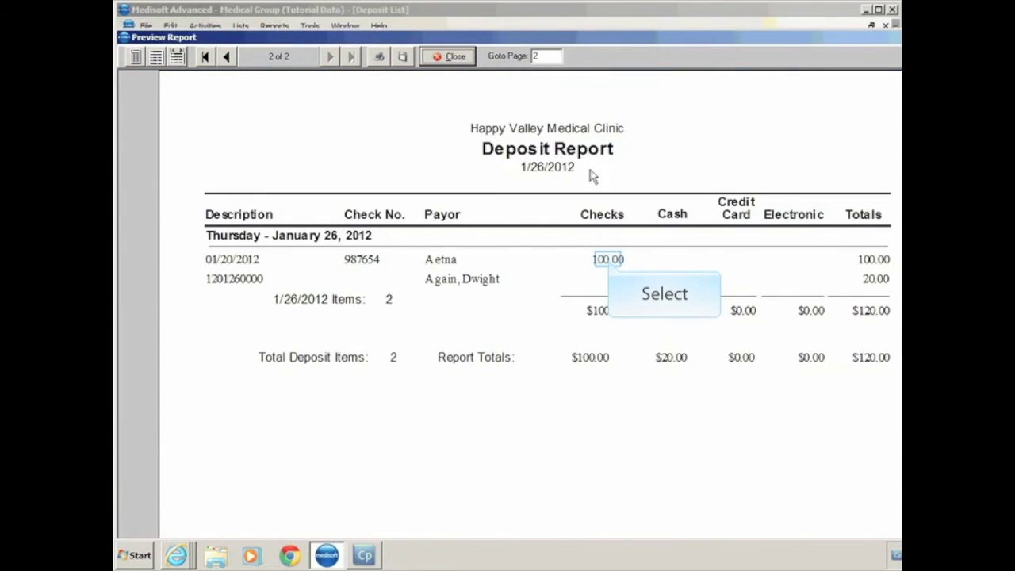
{"action": "left_click", "coordinate": [609, 261]}
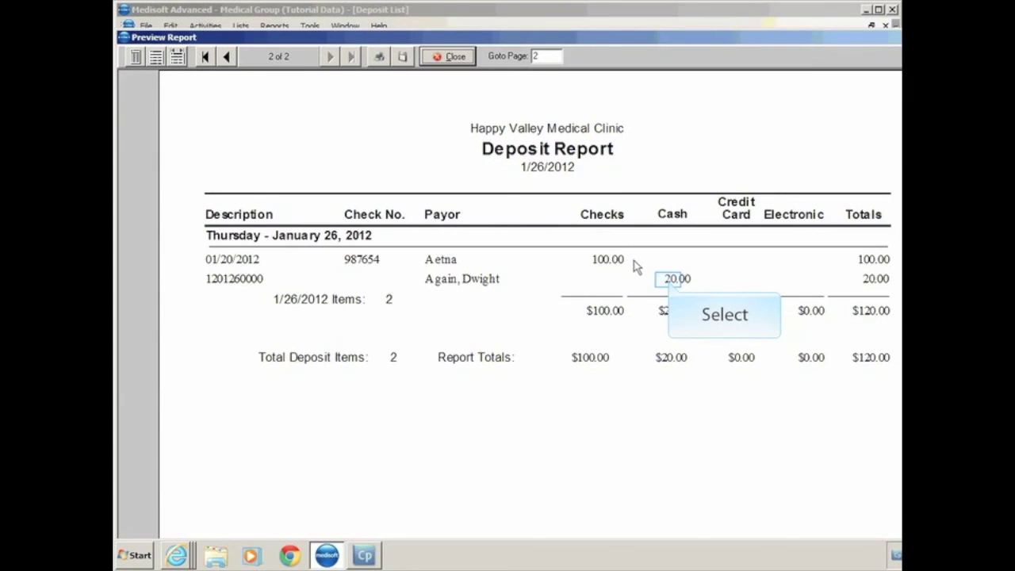